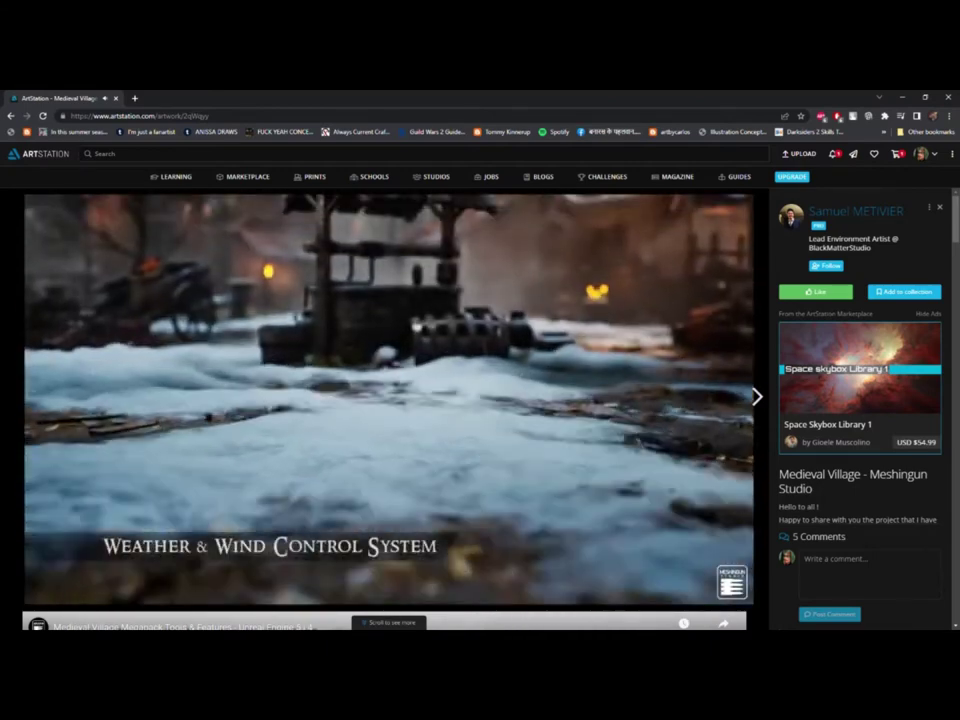
Step: Watch the Medieval Village video on ArtStation and return to the previous page to browse further artwork
{"action": "left_click", "coordinate": [368, 305]}
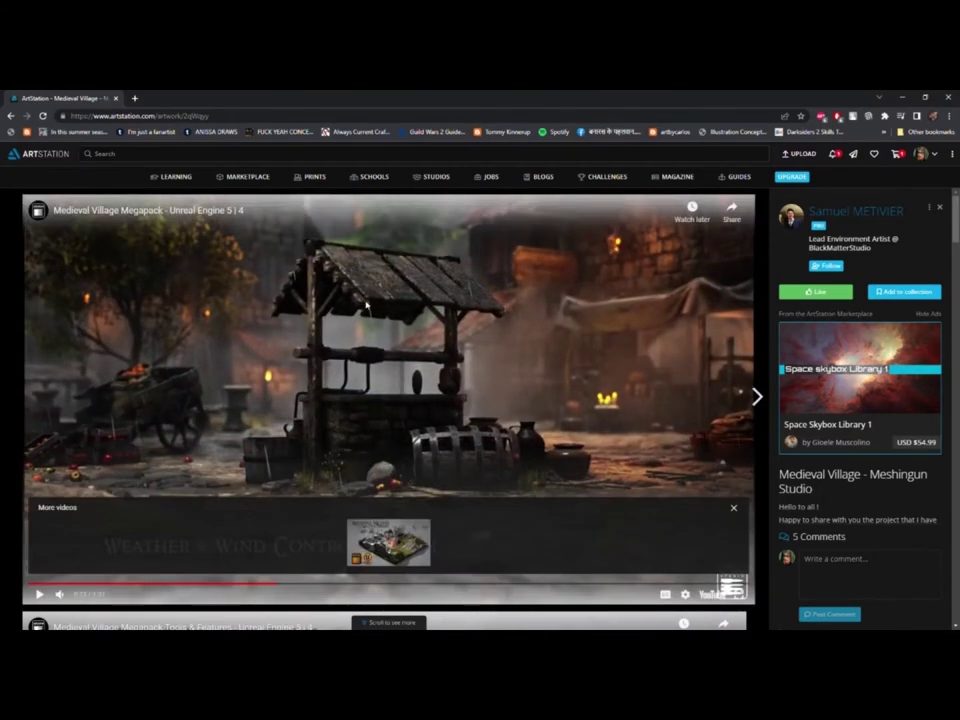
{"action": "left_click", "coordinate": [366, 305]}
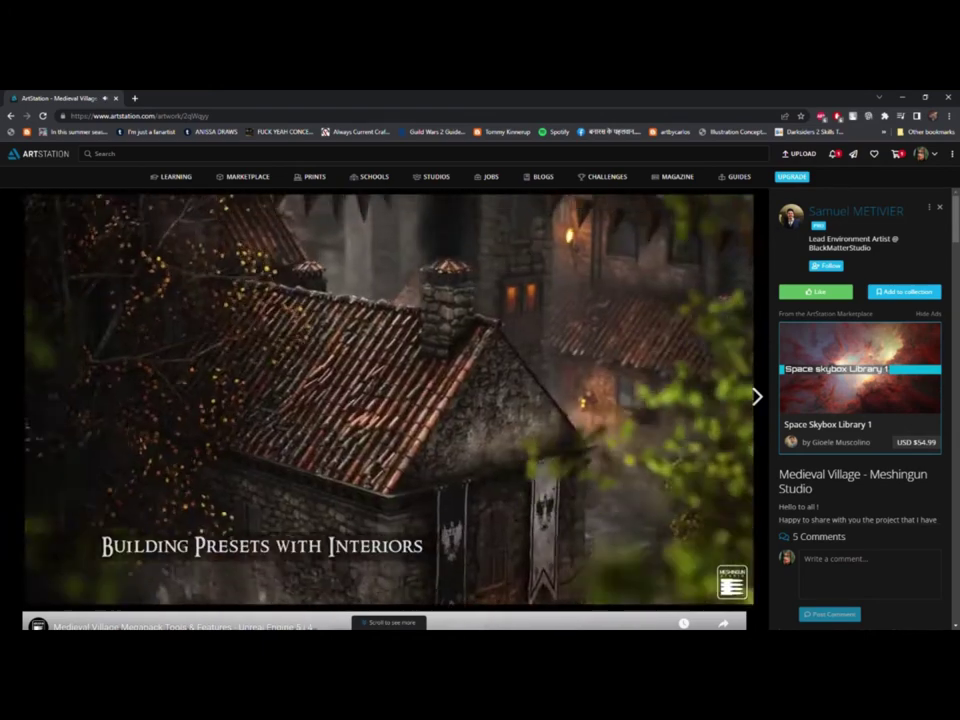
{"action": "left_click", "coordinate": [11, 116]}
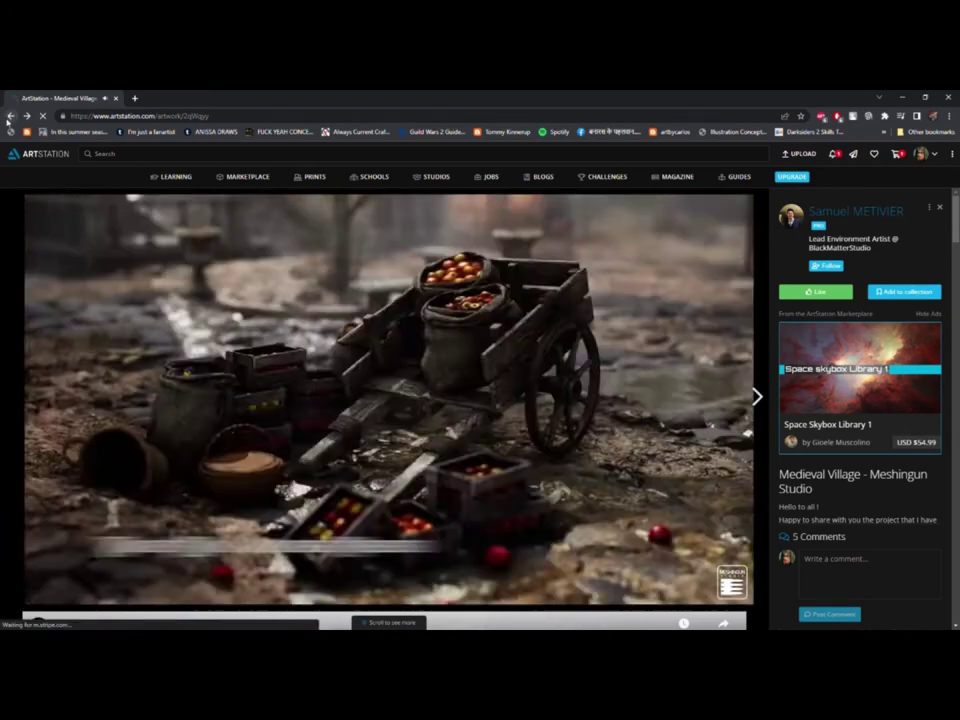
{"action": "left_click", "coordinate": [203, 460]}
{"action": "scroll", "coordinate": [388, 435], "scroll_direction": "down", "scroll_amount": 5}
{"action": "left_click", "coordinate": [387, 391]}
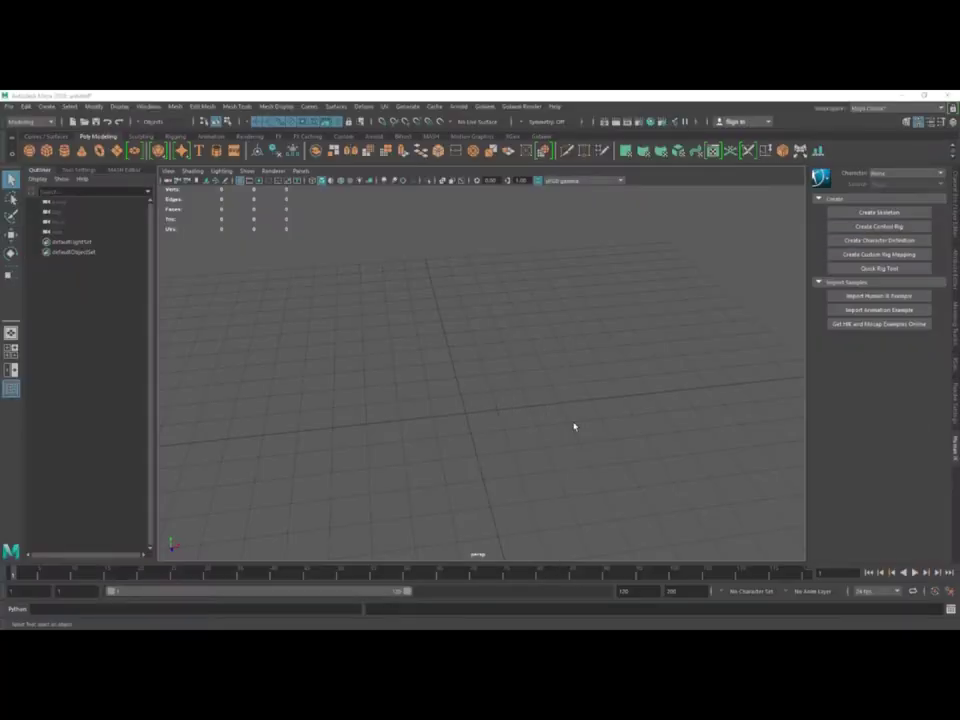
Step: Switch to Maya and open the recently used scene "fallen angle render hair rig.mb"
{"action": "left_click", "coordinate": [9, 107]}
{"action": "mouse_move", "coordinate": [49, 273]}
{"action": "left_click", "coordinate": [203, 281]}
{"action": "left_click", "coordinate": [8, 106]}
{"action": "mouse_move", "coordinate": [128, 277]}
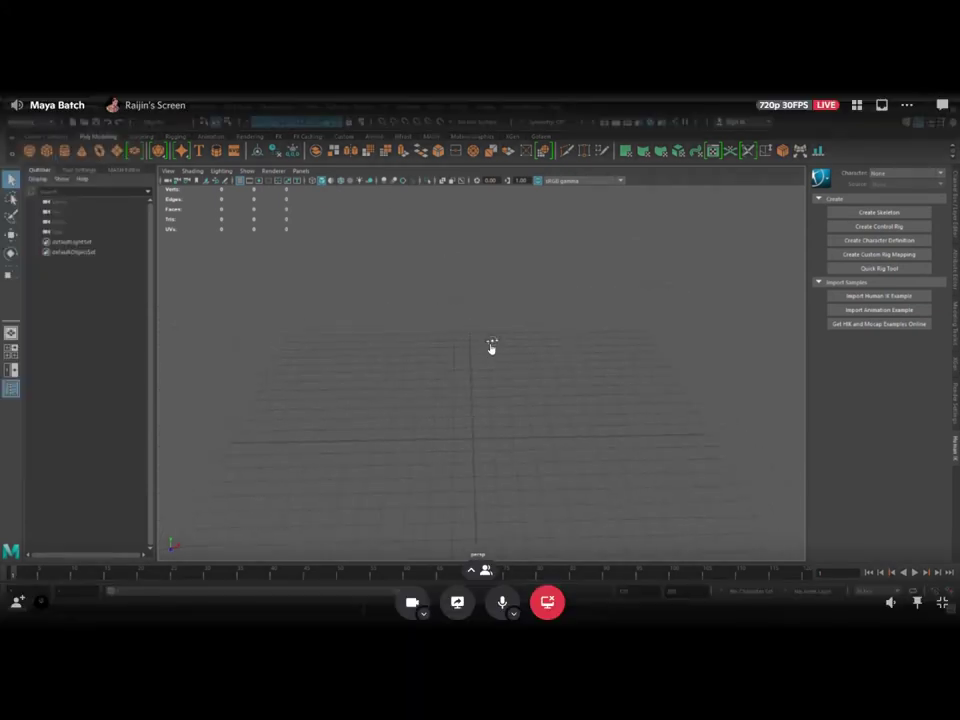
{"action": "left_click", "coordinate": [10, 107]}
{"action": "mouse_move", "coordinate": [98, 442]}
{"action": "left_click", "coordinate": [296, 443]}
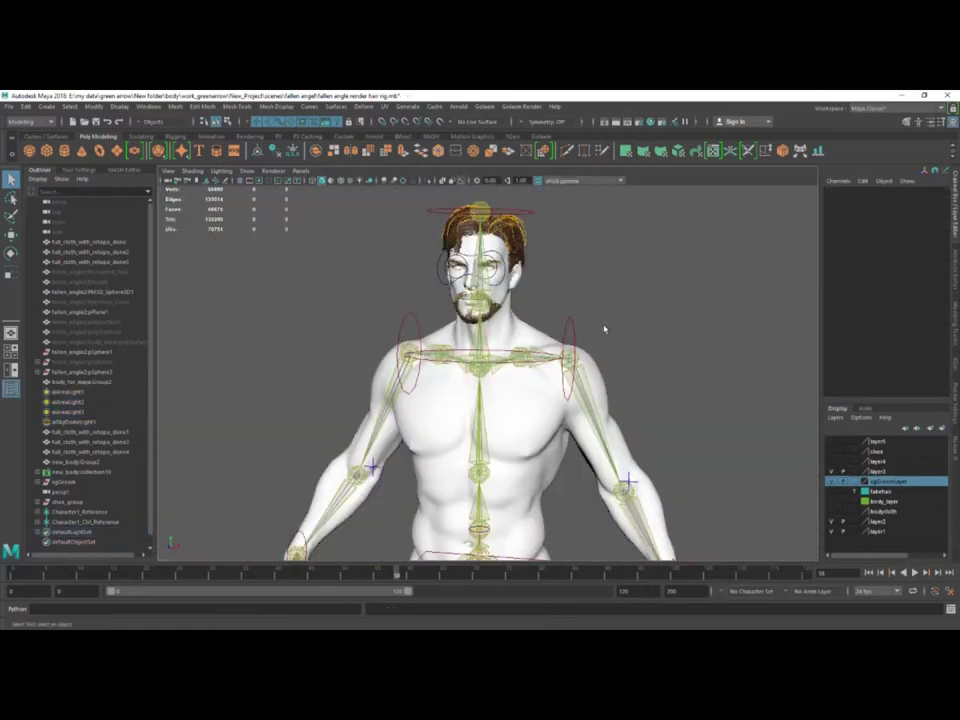
Step: Replace the open character scene with a new empty scene
{"action": "left_click", "coordinate": [8, 106]}
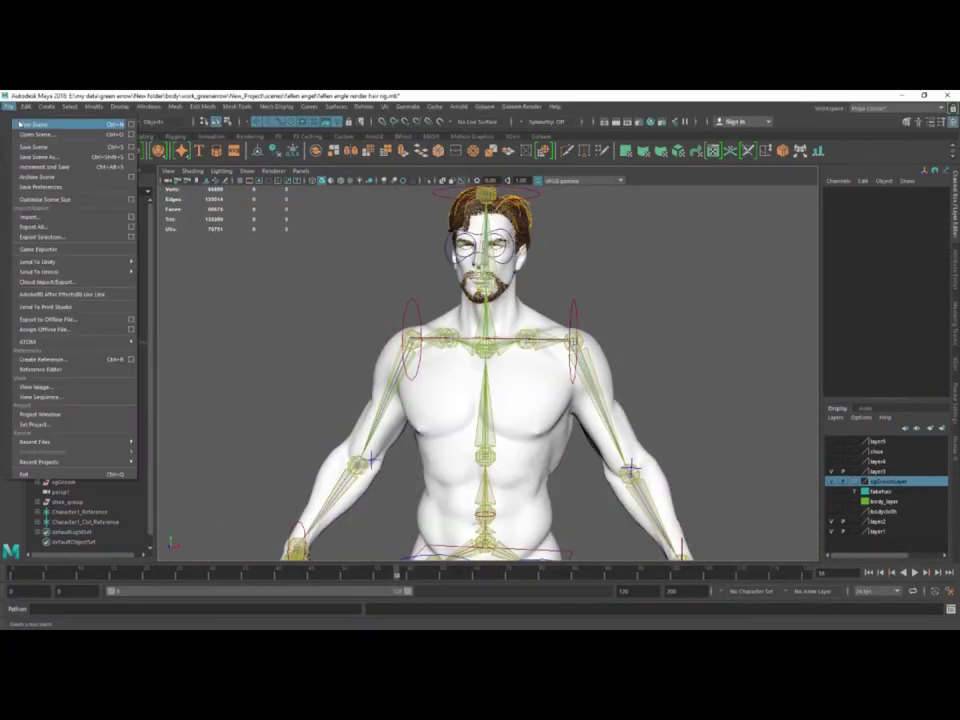
{"action": "left_click", "coordinate": [19, 124]}
{"action": "left_click", "coordinate": [484, 372]}
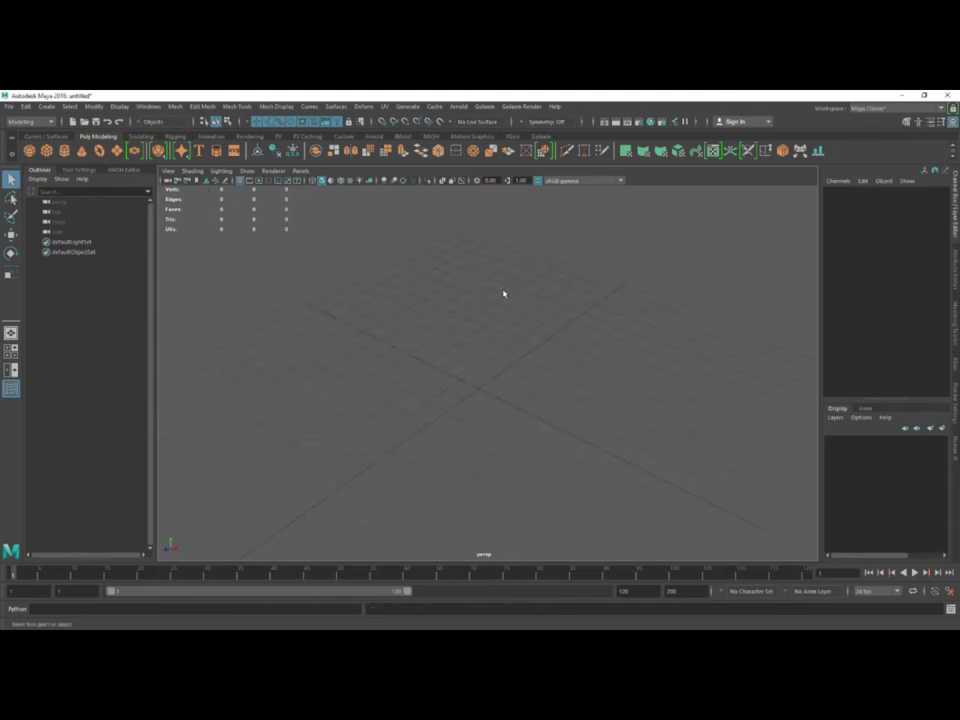
Step: Create a default polygon sphere at the origin
{"action": "left_click", "coordinate": [46, 106]}
{"action": "mouse_move", "coordinate": [80, 141]}
{"action": "left_click", "coordinate": [231, 153]}
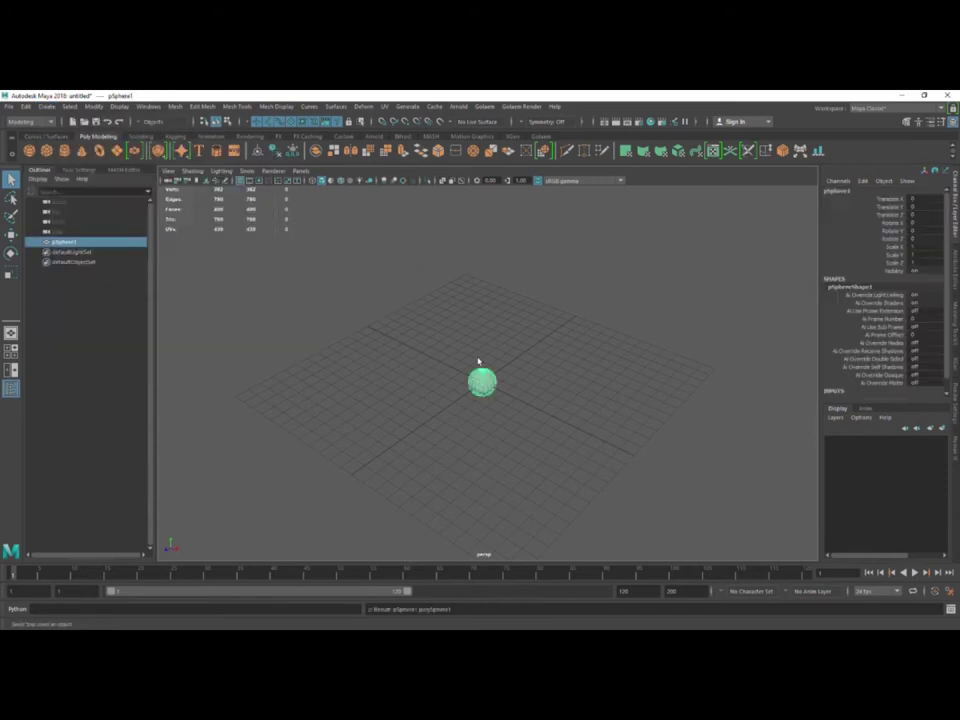
{"action": "scroll", "coordinate": [467, 321], "scroll_direction": "up", "scroll_amount": 3}
Step: Enable Interactive Creation and draw a cylinder, a cone, a cube and a second, larger sphere on the grid
{"action": "left_click", "coordinate": [46, 106]}
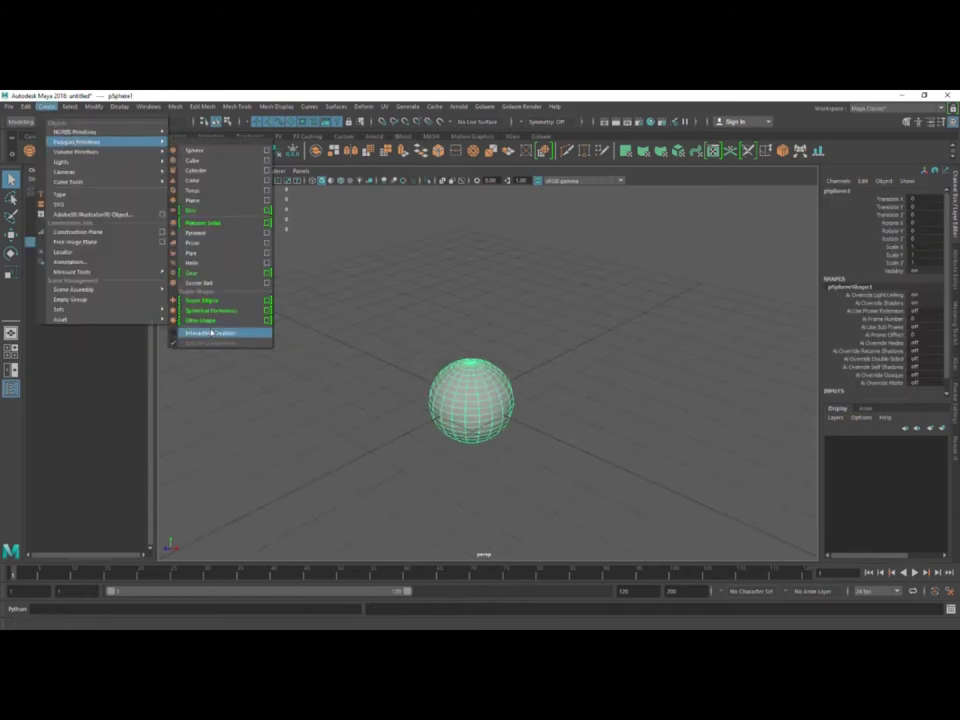
{"action": "left_click", "coordinate": [211, 333]}
{"action": "left_click", "coordinate": [64, 150]}
{"action": "scroll", "coordinate": [471, 330], "scroll_direction": "down", "scroll_amount": 3}
{"action": "left_click_drag", "start_coordinate": [386, 352], "coordinate": [398, 373]}
{"action": "left_click_drag", "start_coordinate": [398, 373], "coordinate": [394, 210]}
{"action": "left_click", "coordinate": [82, 150]}
{"action": "left_click_drag", "start_coordinate": [618, 355], "coordinate": [651, 370]}
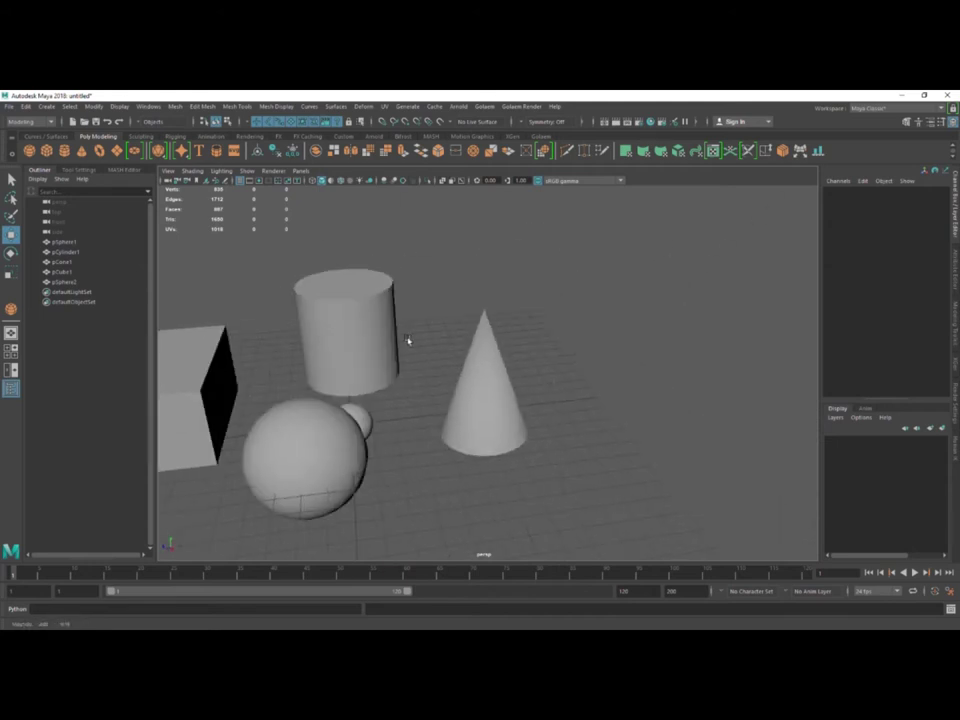
Step: Examine the primitives from several angles in the perspective view and in the four-view layout, selecting the cone
{"action": "left_click_drag", "start_coordinate": [408, 341], "coordinate": [499, 341], "text": "alt"}
{"action": "middle_click_drag", "start_coordinate": [498, 318], "coordinate": [319, 285], "text": "alt"}
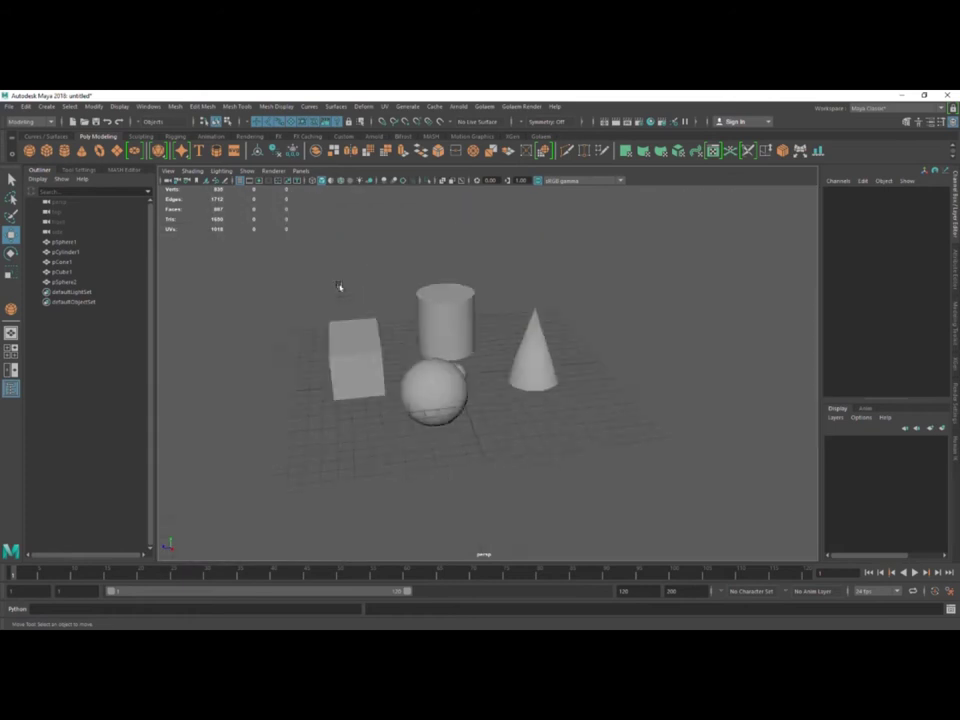
{"action": "scroll", "coordinate": [339, 287], "scroll_direction": "up", "scroll_amount": 6}
{"action": "middle_click_drag", "start_coordinate": [339, 287], "coordinate": [490, 373], "text": "alt"}
{"action": "scroll", "coordinate": [531, 356], "scroll_direction": "down", "scroll_amount": 3}
{"action": "scroll", "coordinate": [531, 390], "scroll_direction": "down", "scroll_amount": 4}
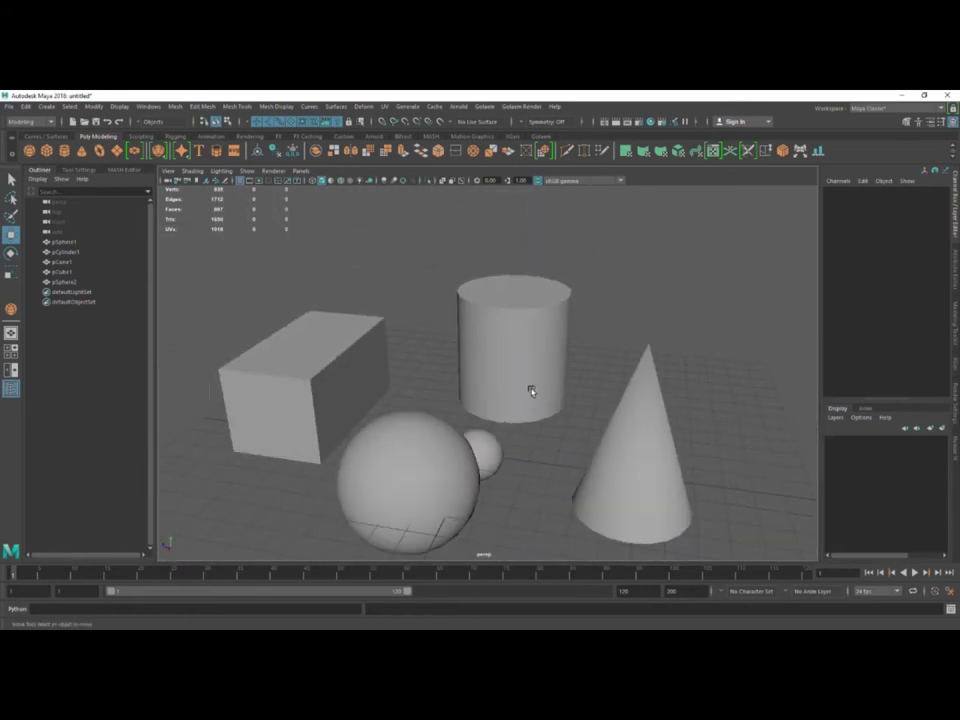
{"action": "key", "text": "space"}
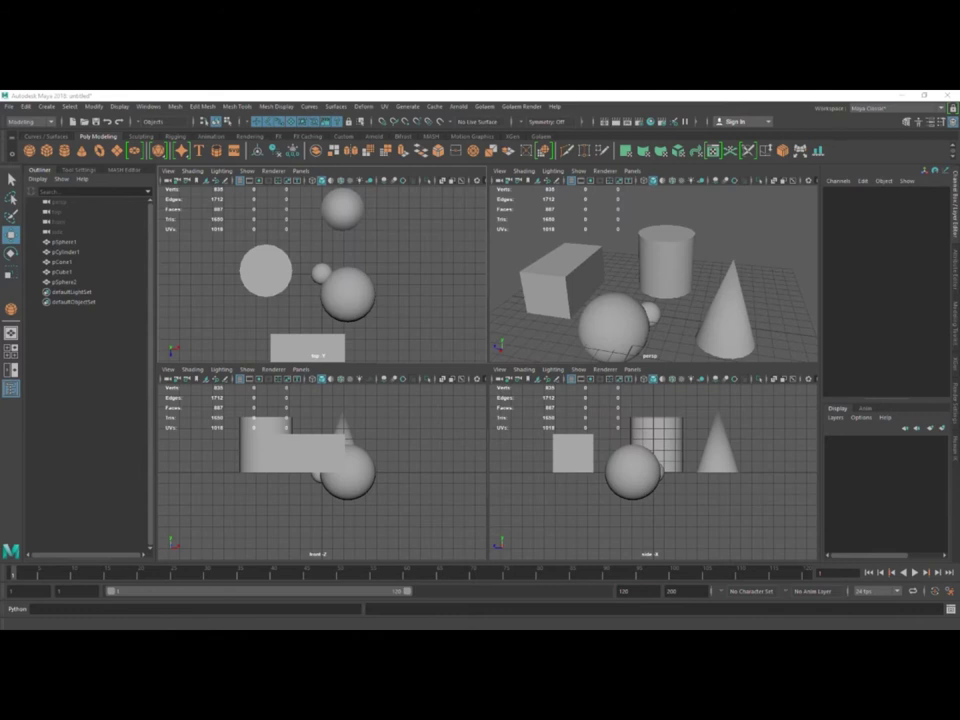
{"action": "middle_click_drag", "start_coordinate": [556, 273], "coordinate": [551, 293], "text": "alt"}
{"action": "mouse_move", "coordinate": [623, 287]}
{"action": "left_mouse_down", "text": "alt"}
{"action": "mouse_move", "coordinate": [479, 261]}
{"action": "mouse_move", "coordinate": [620, 290]}
{"action": "left_mouse_up", "text": "alt"}
{"action": "left_click", "coordinate": [714, 453]}
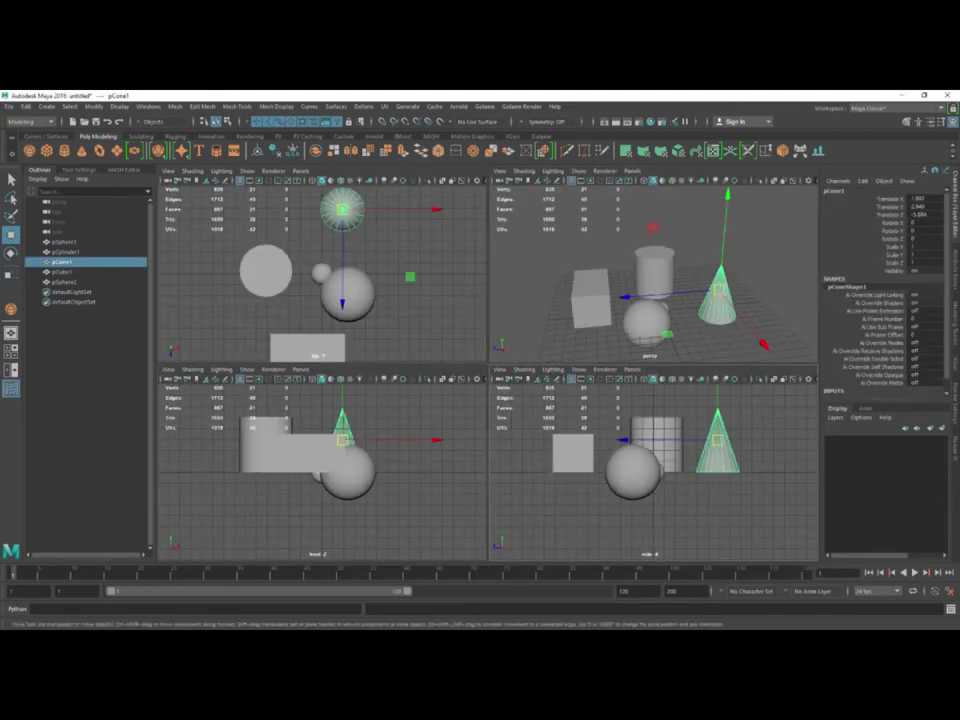
{"action": "middle_click_drag", "start_coordinate": [368, 399], "coordinate": [401, 418], "text": "alt"}
{"action": "middle_click_drag", "start_coordinate": [396, 249], "coordinate": [371, 228], "text": "alt"}
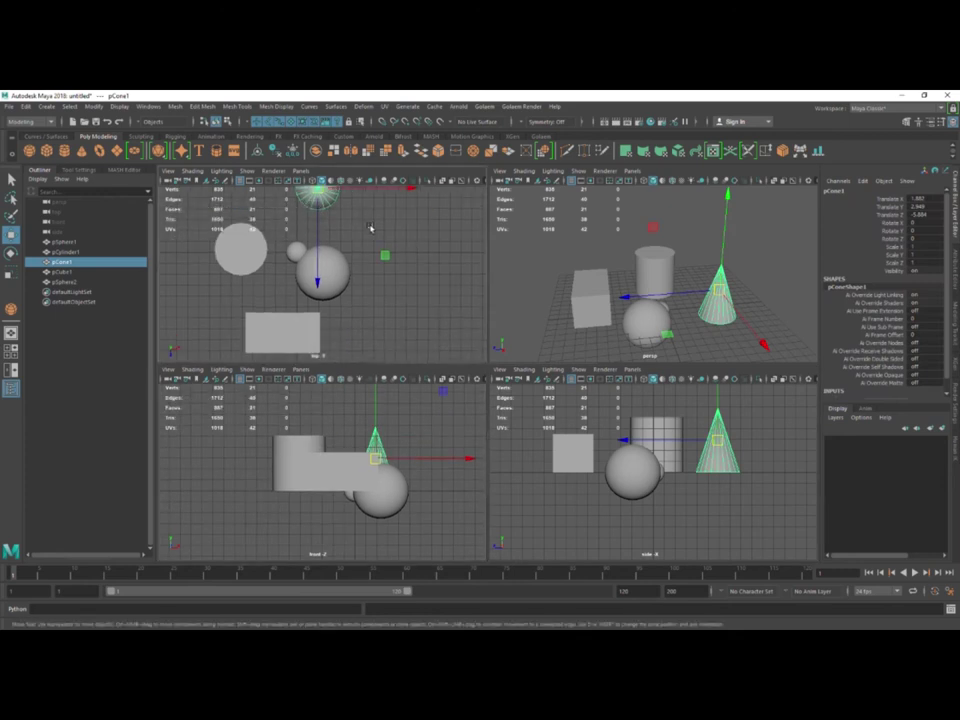
{"action": "middle_click_drag", "start_coordinate": [671, 444], "coordinate": [684, 448], "text": "alt"}
{"action": "left_click_drag", "start_coordinate": [615, 330], "coordinate": [632, 332], "text": "alt"}
{"action": "key", "text": "space"}
{"action": "middle_click_drag", "start_coordinate": [632, 332], "coordinate": [645, 310], "text": "alt"}
Step: Delete all the primitives and draw a new polygon cylinder near the centre of the grid
{"action": "key", "text": "ctrl+shift+a"}
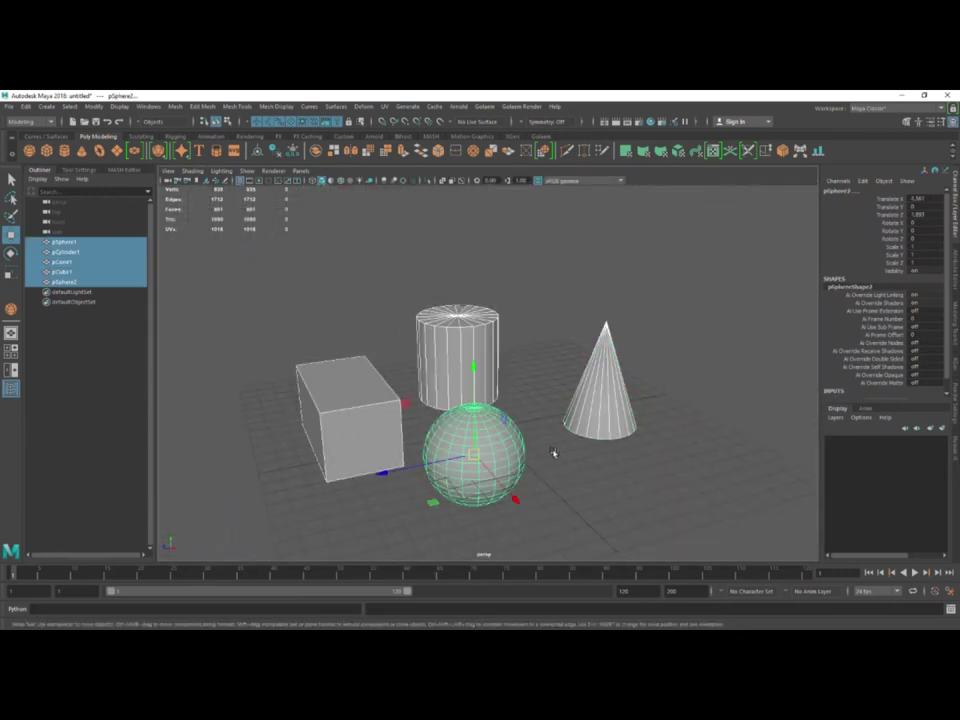
{"action": "key", "text": "Delete"}
{"action": "key", "text": "space"}
{"action": "key", "text": "space"}
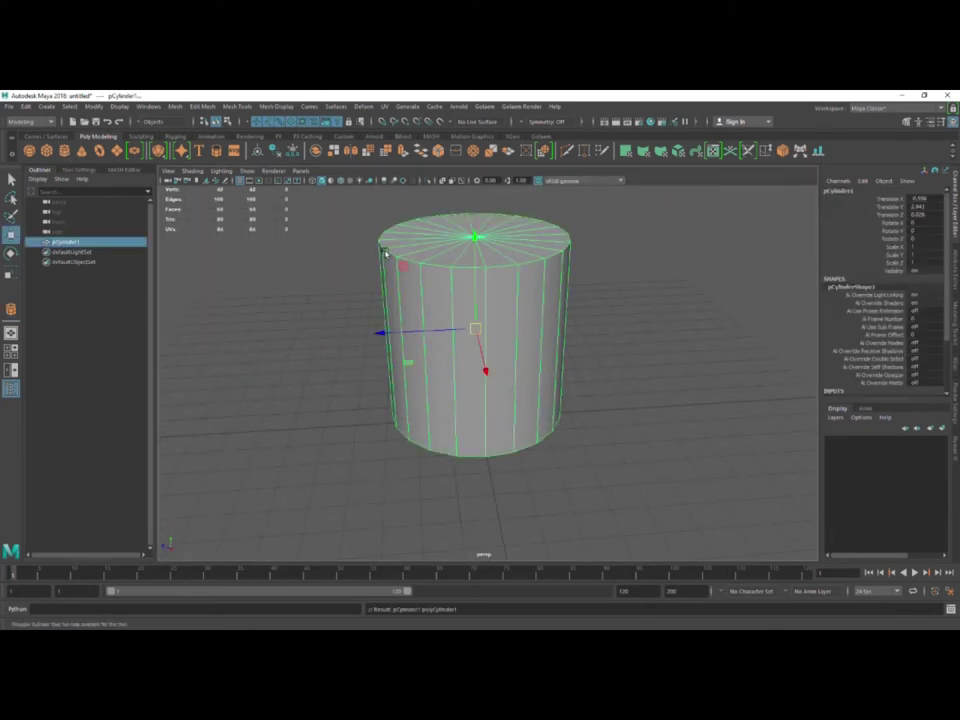
{"action": "scroll", "coordinate": [385, 253], "scroll_direction": "down", "scroll_amount": 4}
{"action": "left_click_drag", "start_coordinate": [385, 253], "coordinate": [575, 382], "text": "alt"}
Step: Reposition the cylinder in the four-view layout, lowering it to about Translate Y 1.16
{"action": "key", "text": "space"}
{"action": "middle_click_drag", "start_coordinate": [438, 417], "coordinate": [428, 447], "text": "alt"}
{"action": "left_click_drag", "start_coordinate": [637, 324], "coordinate": [606, 372]}
{"action": "key", "text": "ctrl+z"}
{"action": "left_click_drag", "start_coordinate": [423, 489], "coordinate": [453, 489]}
{"action": "scroll", "coordinate": [698, 293], "scroll_direction": "down", "scroll_amount": 5}
{"action": "left_click_drag", "start_coordinate": [368, 420], "coordinate": [349, 437]}
{"action": "middle_click_drag", "start_coordinate": [370, 255], "coordinate": [367, 281], "text": "alt"}
Step: Try moving the cylinder in the top orthographic view and cloning it several times along its axes
{"action": "left_click_drag", "start_coordinate": [378, 279], "coordinate": [467, 283]}
{"action": "middle_click_drag", "start_coordinate": [452, 300], "coordinate": [431, 302], "text": "alt"}
{"action": "mouse_move", "coordinate": [446, 279]}
{"action": "left_mouse_down", "text": "shift"}
{"action": "mouse_move", "coordinate": [301, 279]}
{"action": "mouse_move", "coordinate": [310, 279]}
{"action": "left_mouse_up", "text": "shift"}
{"action": "middle_click_drag", "start_coordinate": [305, 285], "coordinate": [311, 299], "text": "alt"}
{"action": "mouse_move", "coordinate": [225, 292]}
{"action": "left_mouse_down", "text": "shift"}
{"action": "mouse_move", "coordinate": [268, 236]}
{"action": "mouse_move", "coordinate": [353, 233]}
{"action": "left_mouse_up", "text": "shift"}
{"action": "middle_click_drag", "start_coordinate": [370, 262], "coordinate": [376, 229], "text": "alt"}
{"action": "left_click", "coordinate": [399, 262]}
{"action": "left_click_drag", "start_coordinate": [399, 259], "coordinate": [381, 322], "text": "shift"}
{"action": "left_click_drag", "start_coordinate": [381, 322], "coordinate": [276, 323], "text": "shift"}
Step: Undo the cylinder clones and the moves made in the top orthographic view
{"action": "key", "text": "space"}
{"action": "left_click_drag", "start_coordinate": [650, 295], "coordinate": [580, 362], "text": "alt"}
{"action": "key", "text": "ctrl+z"}
{"action": "key", "text": "ctrl+z"}
{"action": "key", "text": "ctrl+z"}
{"action": "key", "text": "ctrl+z"}
{"action": "key", "text": "ctrl+z"}
{"action": "key", "text": "ctrl+z"}
{"action": "key", "text": "ctrl+z"}
{"action": "key", "text": "ctrl+z"}
{"action": "key", "text": "ctrl+z"}
{"action": "key", "text": "ctrl+z"}
Step: Move the cylinder along the X axis, duplicate it and move the copy back toward the grid's centre
{"action": "left_click_drag", "start_coordinate": [652, 454], "coordinate": [658, 456]}
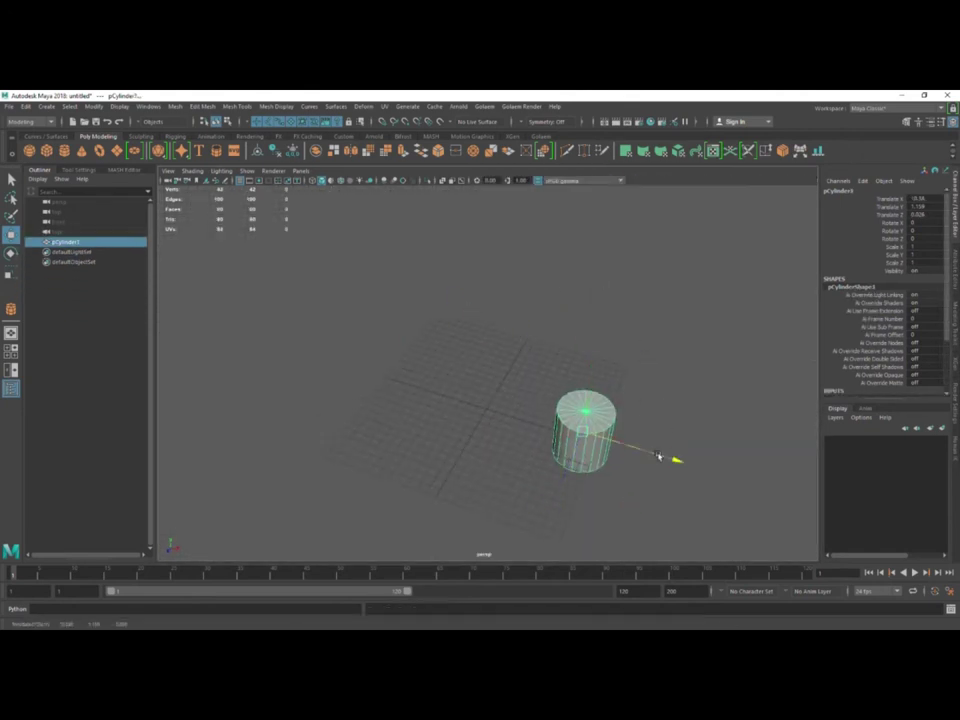
{"action": "key", "text": "ctrl+d"}
{"action": "left_click_drag", "start_coordinate": [590, 450], "coordinate": [468, 412]}
{"action": "left_click_drag", "start_coordinate": [499, 300], "coordinate": [611, 350], "text": "alt"}
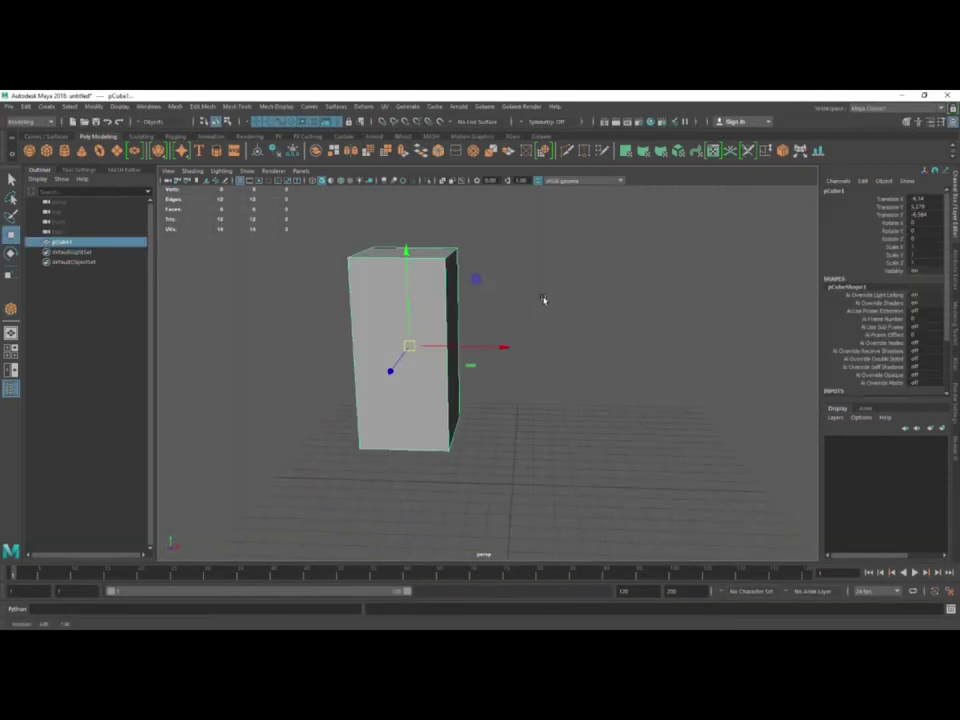
Step: Detach the Outliner as a floating window and dock it again beside the Tool Settings
{"action": "left_click_drag", "start_coordinate": [150, 321], "coordinate": [37, 172]}
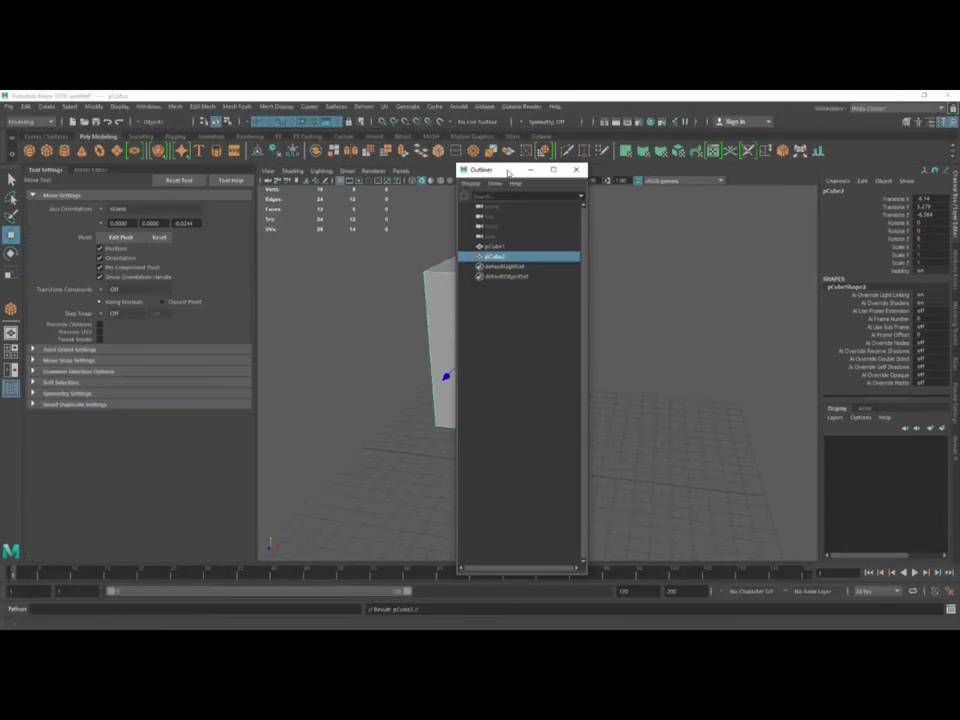
{"action": "left_click_drag", "start_coordinate": [480, 169], "coordinate": [163, 173]}
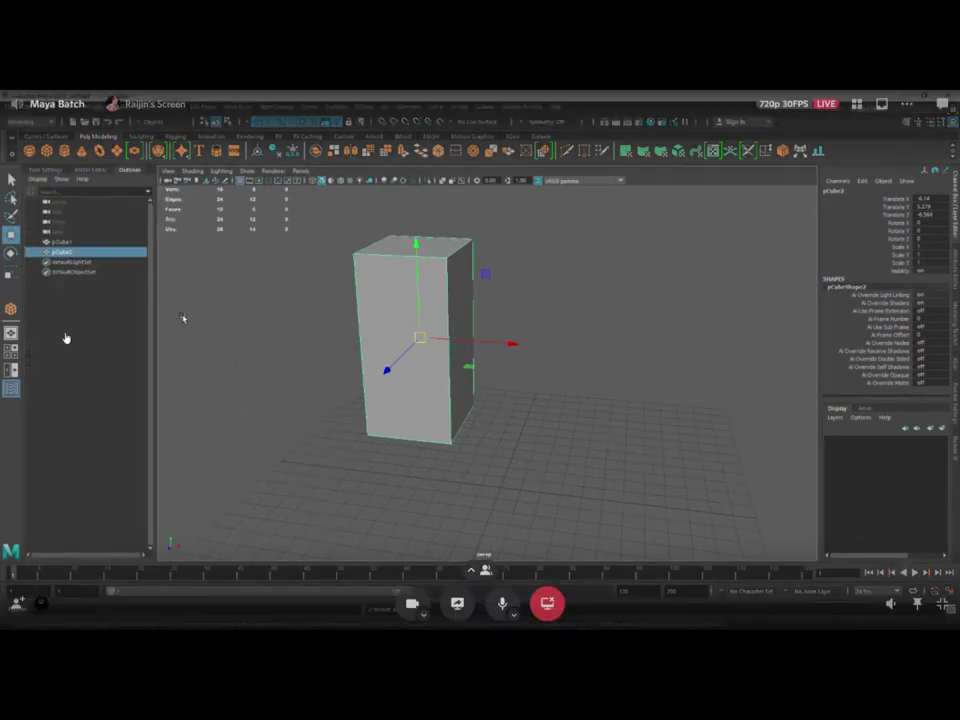
{"action": "scroll", "coordinate": [596, 418], "scroll_direction": "up", "scroll_amount": 3}
{"action": "scroll", "coordinate": [596, 418], "scroll_direction": "down", "scroll_amount": 3}
{"action": "left_click_drag", "start_coordinate": [596, 418], "coordinate": [512, 408], "text": "alt"}
Step: View pCube2's settings by alternating between the Attribute Editor and the Channel Box, ending on the Channel Box
{"action": "left_click", "coordinate": [955, 271]}
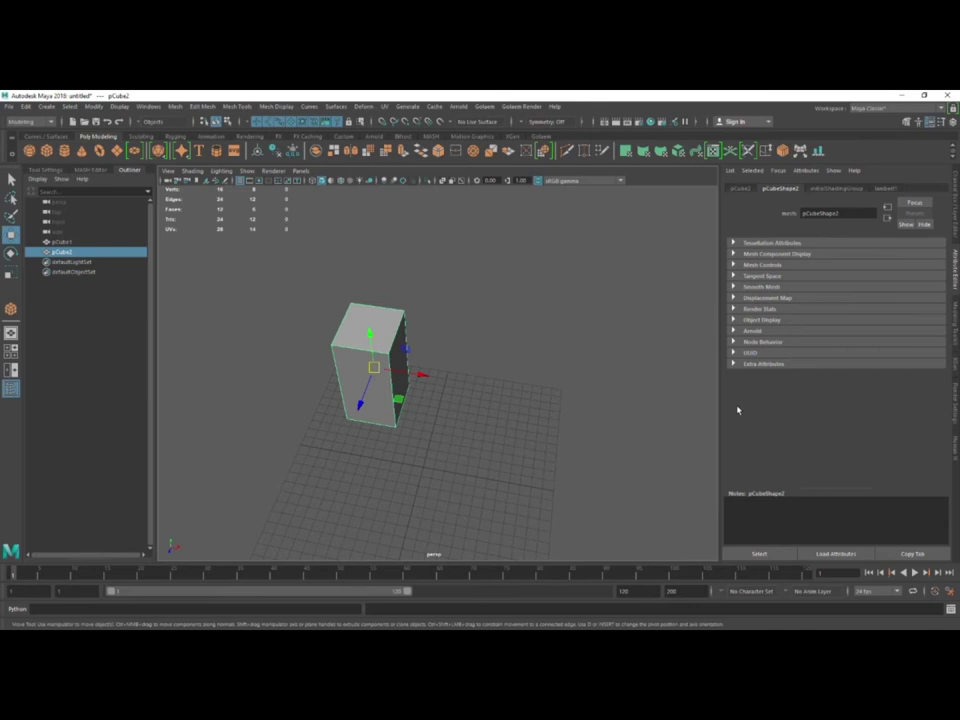
{"action": "left_click_drag", "start_coordinate": [737, 409], "coordinate": [516, 460], "text": "alt"}
{"action": "key", "text": "ctrl+a"}
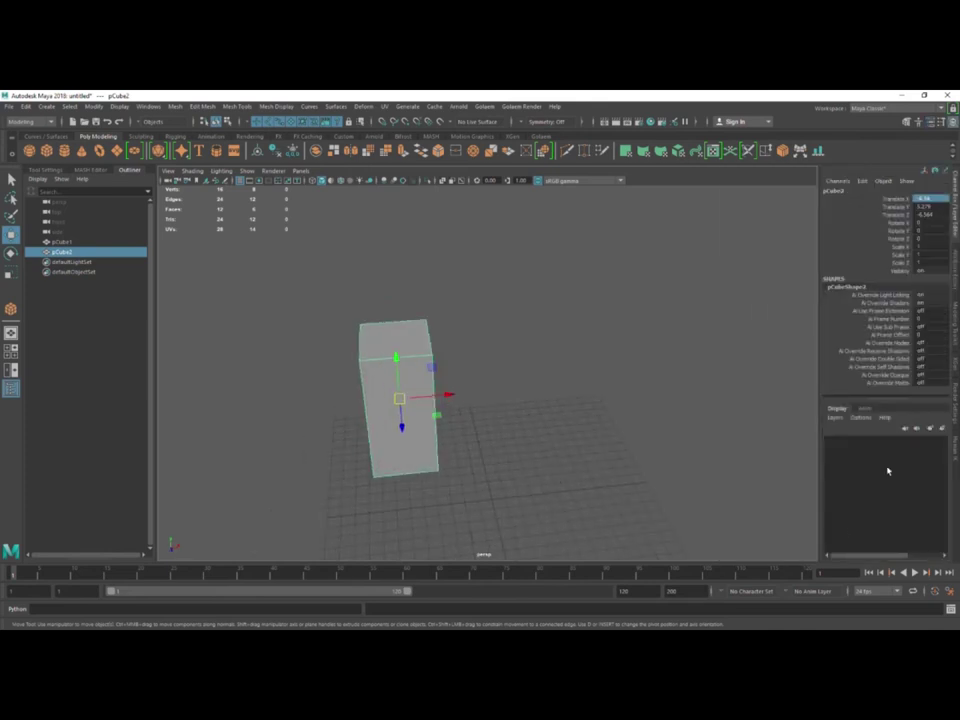
{"action": "left_click_drag", "start_coordinate": [584, 394], "coordinate": [632, 370], "text": "alt"}
{"action": "key", "text": "ctrl+a"}
{"action": "left_click_drag", "start_coordinate": [604, 416], "coordinate": [474, 315], "text": "alt"}
{"action": "key", "text": "ctrl+a"}
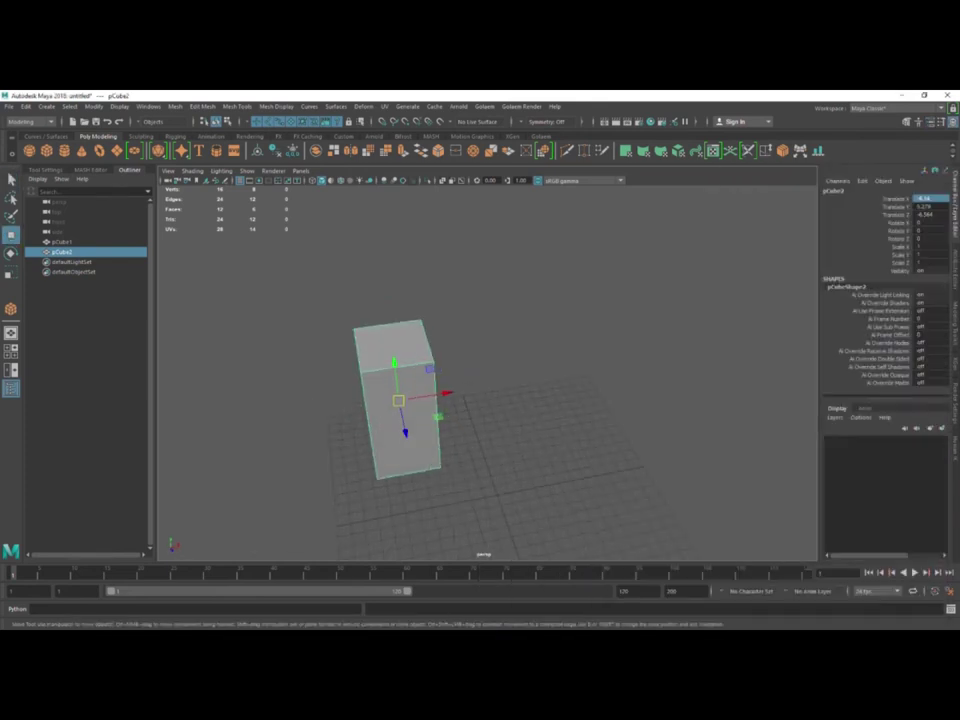
Step: Move pCube2 along the X axis to Translate X 6.14
{"action": "left_click_drag", "start_coordinate": [588, 424], "coordinate": [545, 392], "text": "alt"}
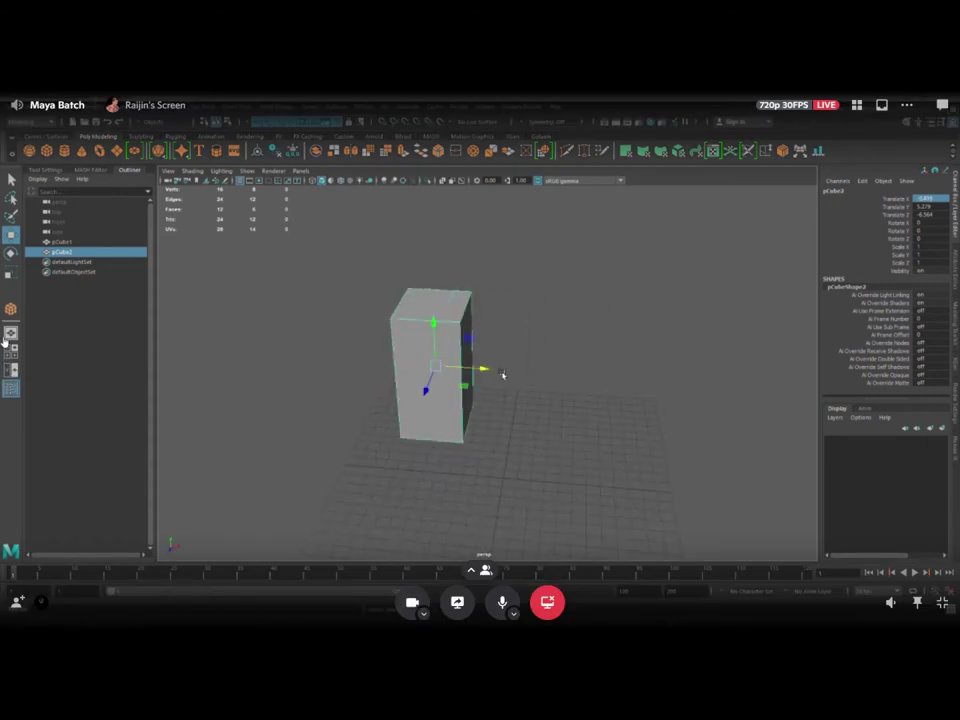
{"action": "right_click", "coordinate": [5, 342]}
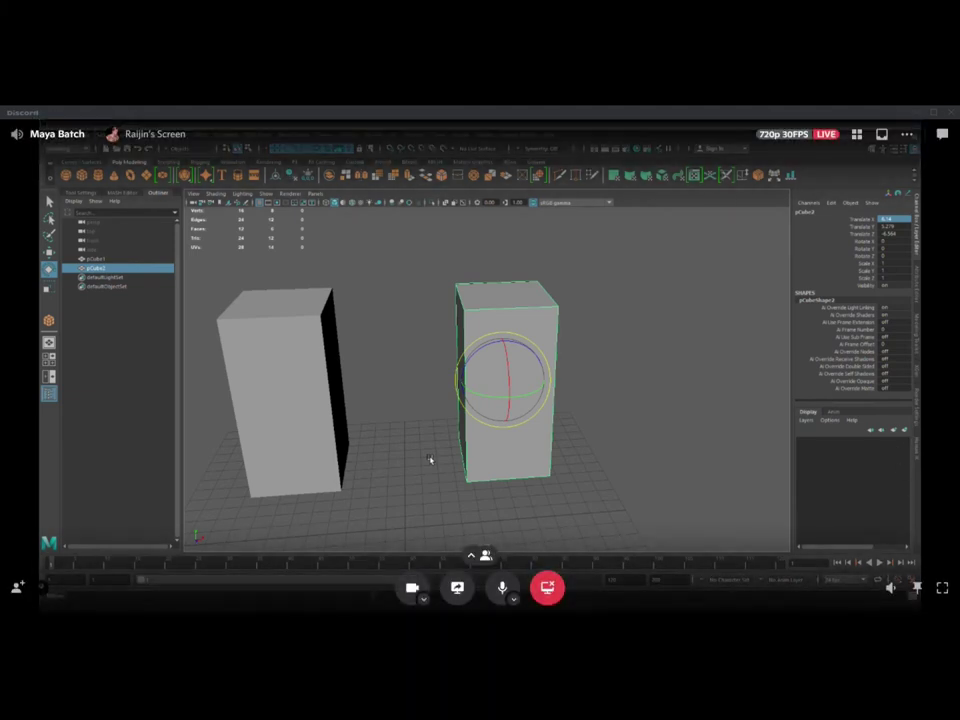
{"action": "left_click", "coordinate": [942, 591]}
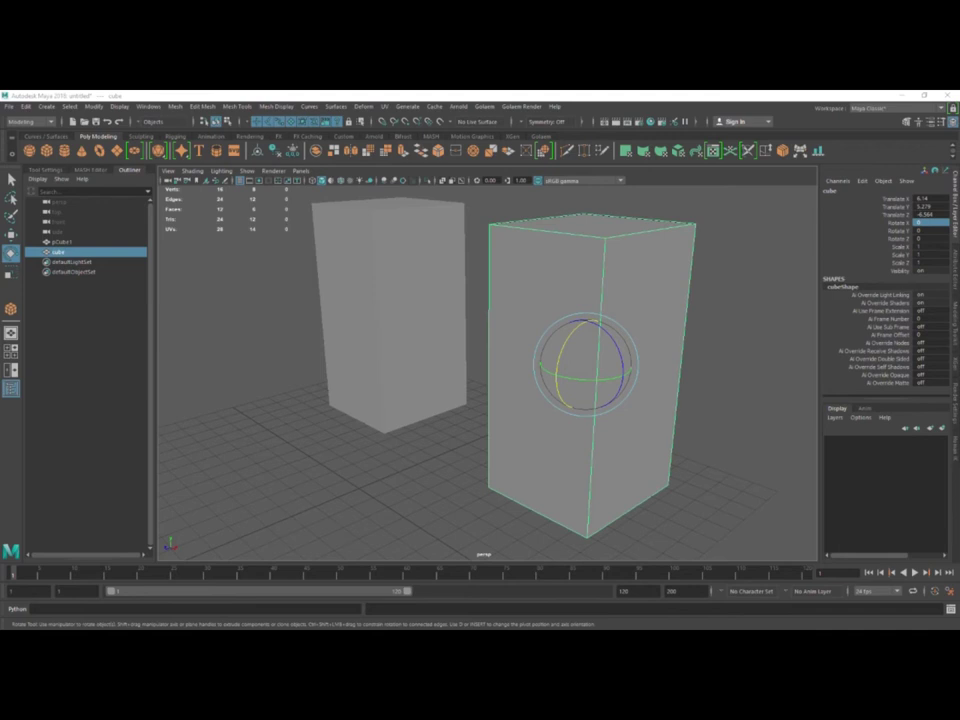
Step: Switch to Netflix and watch an early scene of the Love, Death & Robots episode "In Vaulted Halls Entombed"
{"action": "left_click_drag", "start_coordinate": [570, 334], "coordinate": [560, 92]}
{"action": "left_click", "coordinate": [83, 568]}
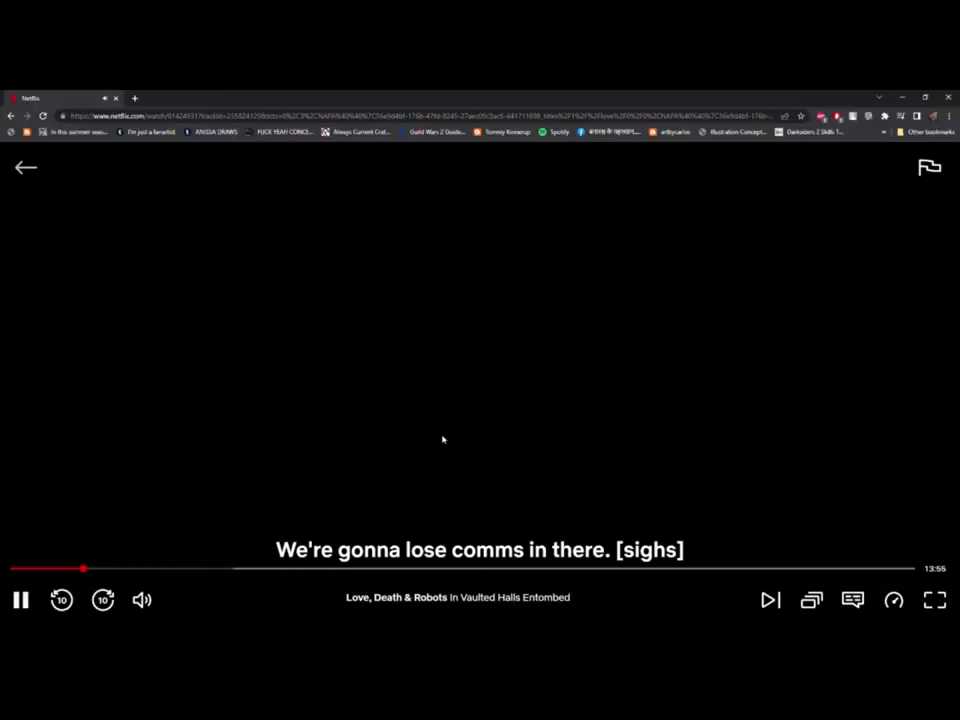
{"action": "left_click", "coordinate": [508, 354]}
{"action": "left_click", "coordinate": [658, 445]}
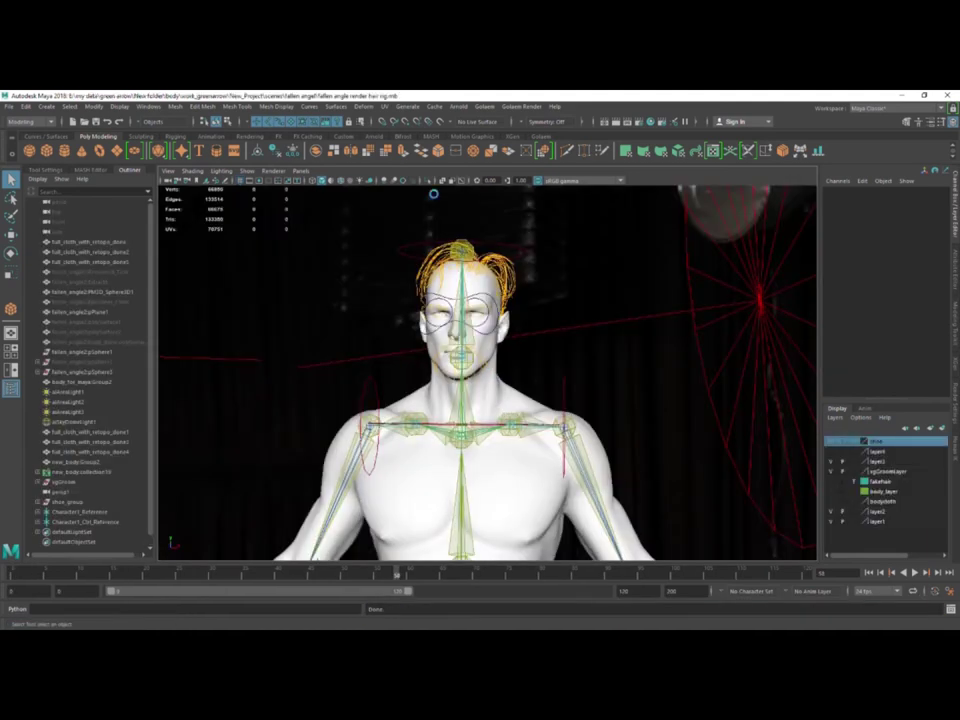
Step: Render the bearded male character in the Arnold RenderView and inspect the image
{"action": "left_click", "coordinate": [458, 106]}
{"action": "left_click", "coordinate": [471, 125]}
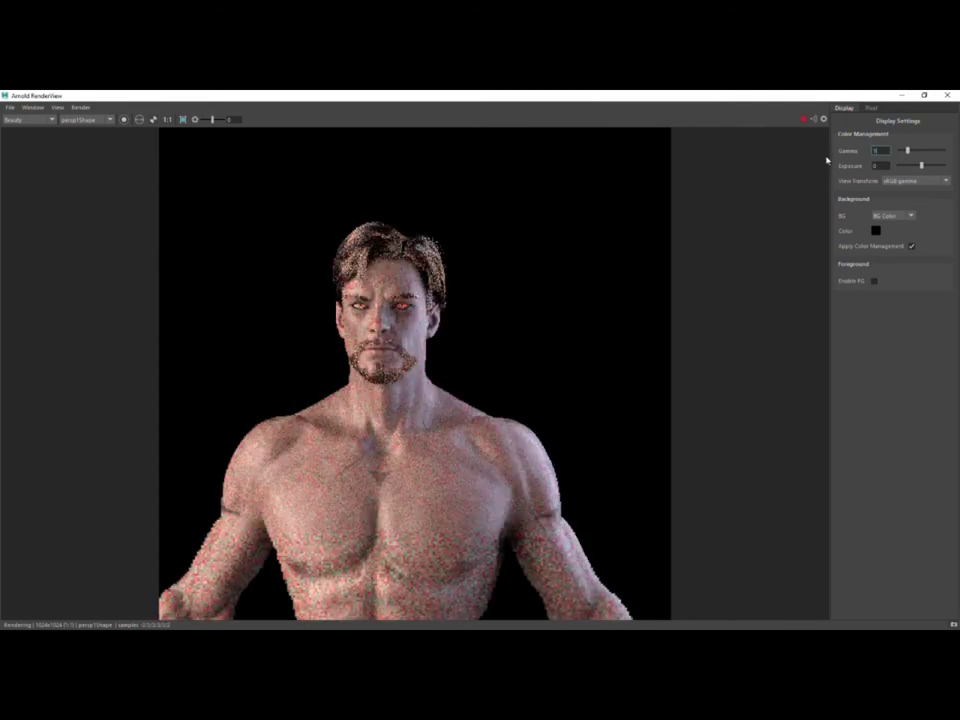
{"action": "middle_click_drag", "start_coordinate": [444, 251], "coordinate": [482, 237]}
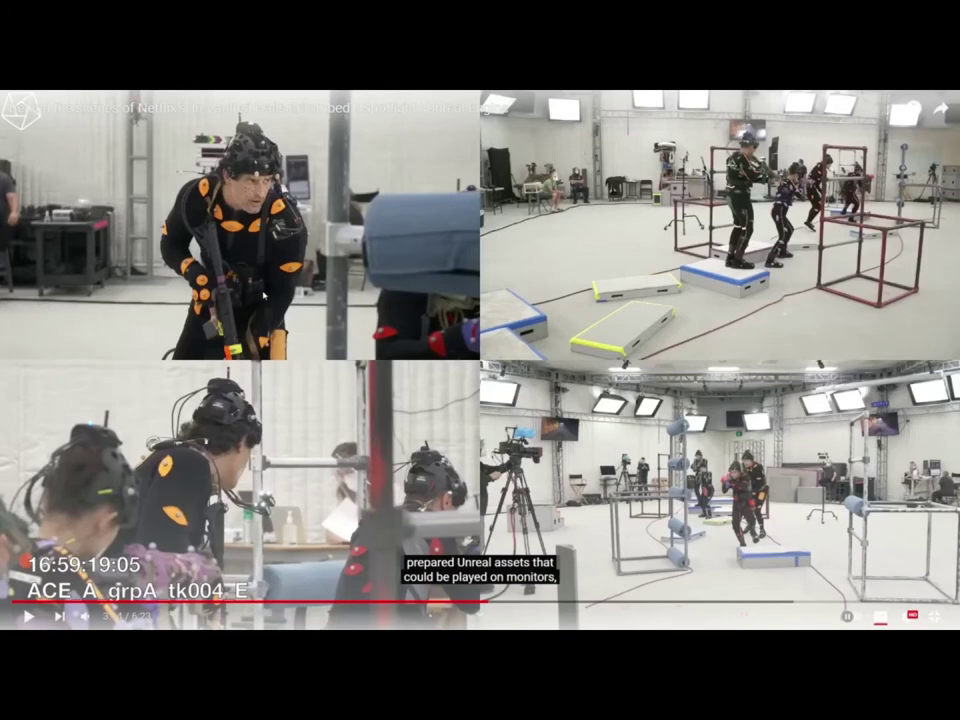
Step: Leave the full-screen video, search for "mixamo" in a new browser tab and open Mixamo's animation library
{"action": "key", "text": "Escape"}
{"action": "key", "text": "ctrl+t"}
{"action": "type", "text": "mixamo"}
{"action": "key", "text": "Return"}
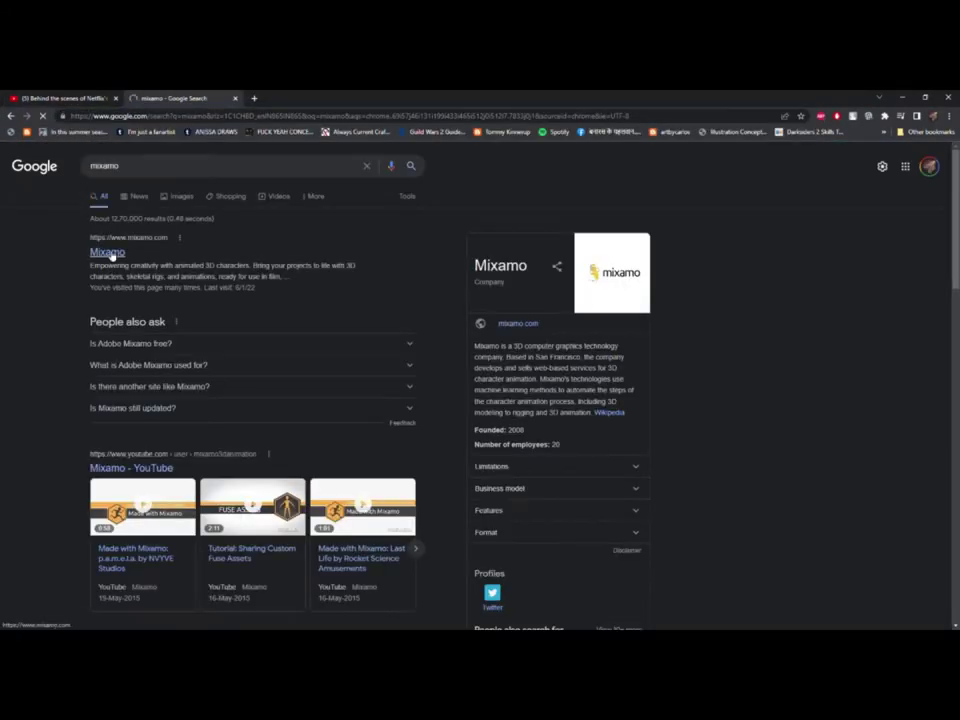
{"action": "left_click", "coordinate": [100, 253]}
{"action": "scroll", "coordinate": [312, 403], "scroll_direction": "down", "scroll_amount": 3}
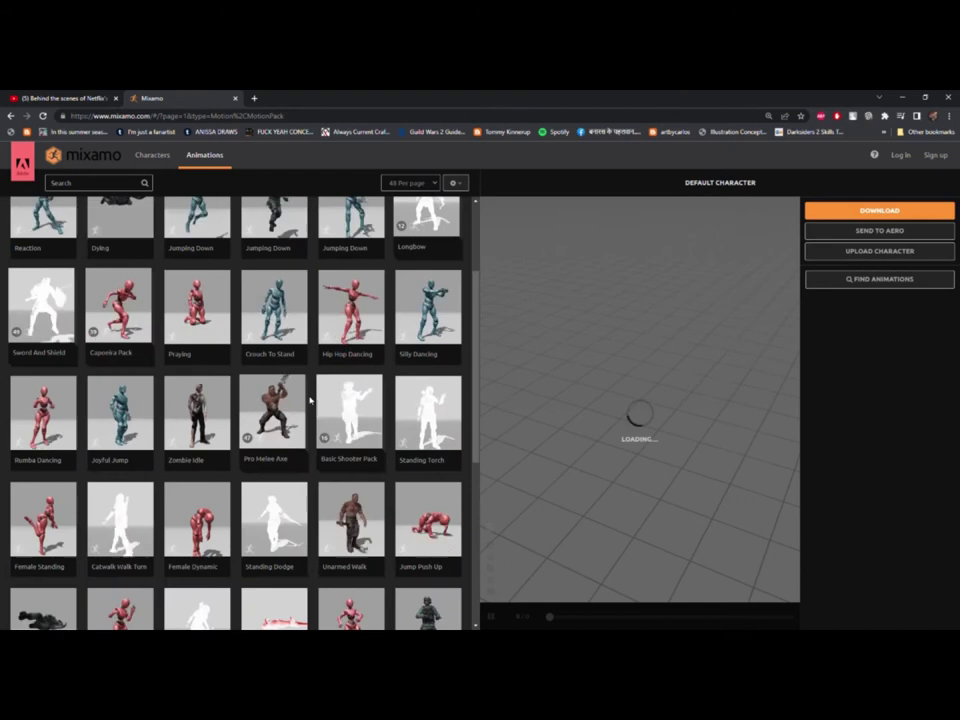
Step: Log in to Mixamo with the Adobe account to enable downloads, skipping the backup email address
{"action": "left_click", "coordinate": [350, 310]}
{"action": "left_click", "coordinate": [883, 213]}
{"action": "left_click", "coordinate": [901, 156]}
{"action": "left_click", "coordinate": [563, 307]}
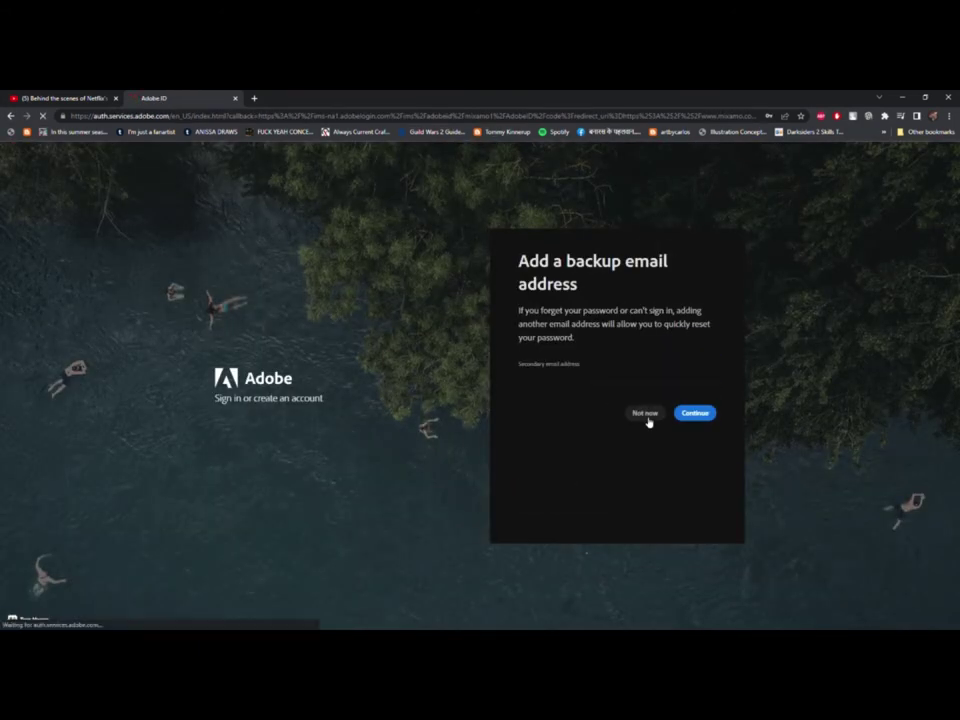
{"action": "left_click", "coordinate": [645, 414]}
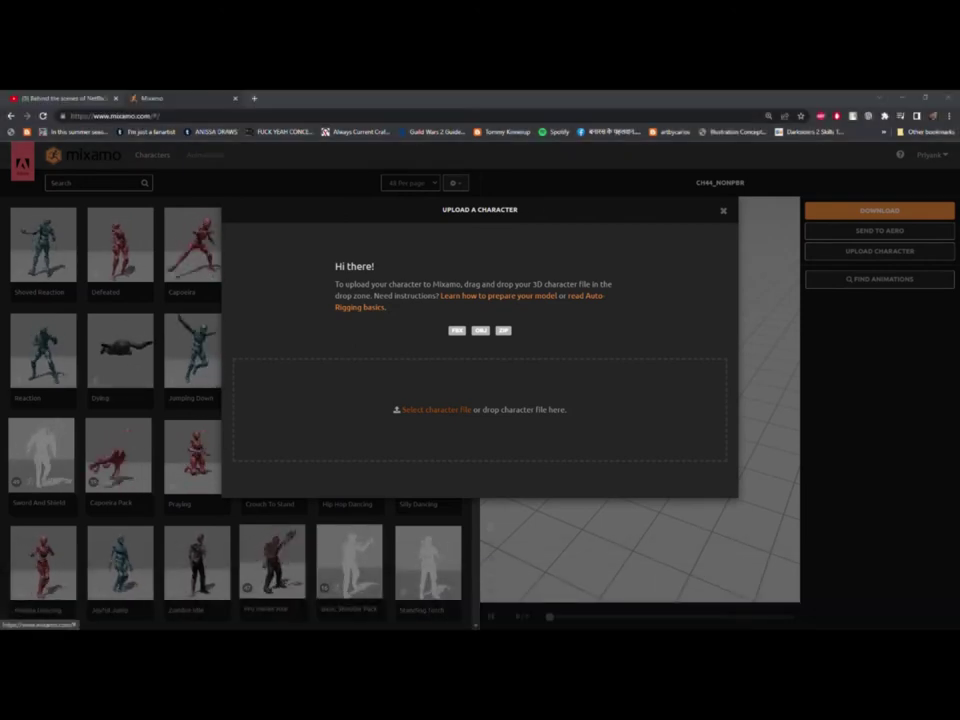
Step: Upload the "body for texturing2" character file to Mixamo, orient the model upright and proceed to marker placement
{"action": "double_click", "coordinate": [495, 346]}
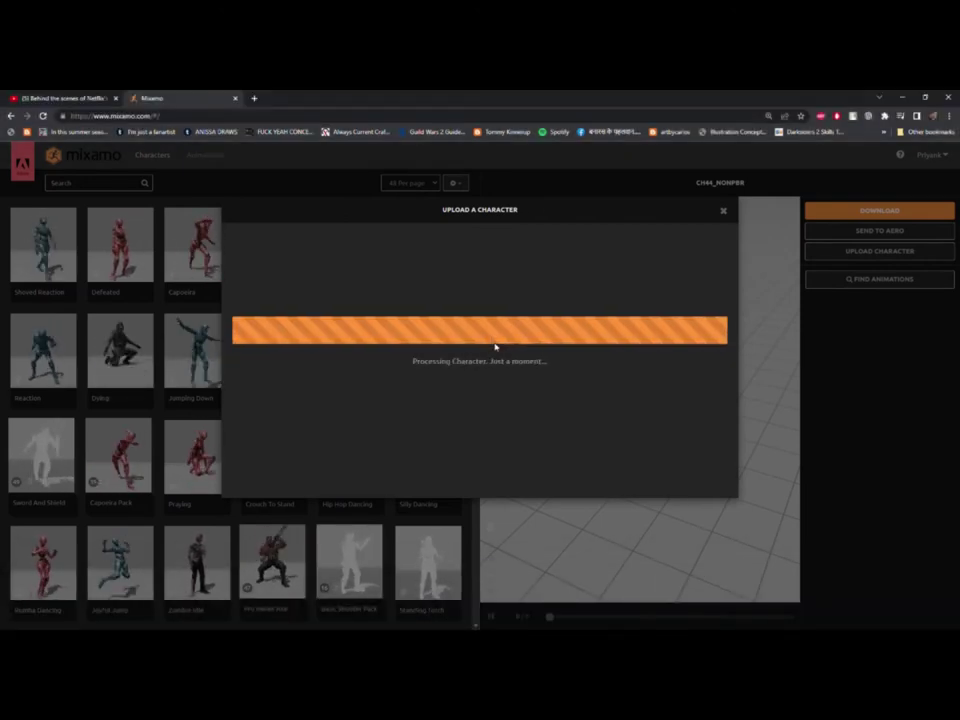
{"action": "left_click", "coordinate": [246, 452]}
{"action": "left_click", "coordinate": [246, 452]}
{"action": "left_click", "coordinate": [246, 452]}
{"action": "left_click", "coordinate": [246, 452]}
{"action": "left_click", "coordinate": [711, 512]}
Step: Place the chin, wrist, elbow and remaining joint markers with symmetry, run the auto-rigger and accept the rigged character
{"action": "mouse_move", "coordinate": [282, 360]}
{"action": "left_mouse_down"}
{"action": "mouse_move", "coordinate": [417, 264]}
{"action": "mouse_move", "coordinate": [416, 255]}
{"action": "left_mouse_up"}
{"action": "left_click_drag", "start_coordinate": [310, 388], "coordinate": [483, 335]}
{"action": "left_click_drag", "start_coordinate": [284, 416], "coordinate": [328, 420]}
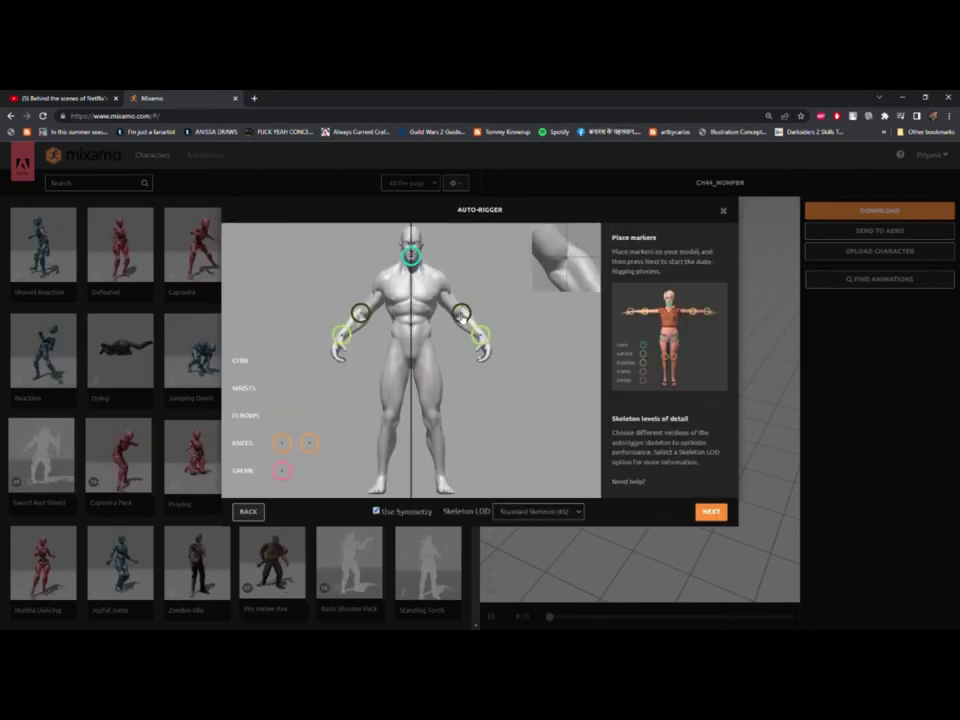
{"action": "left_click", "coordinate": [706, 512]}
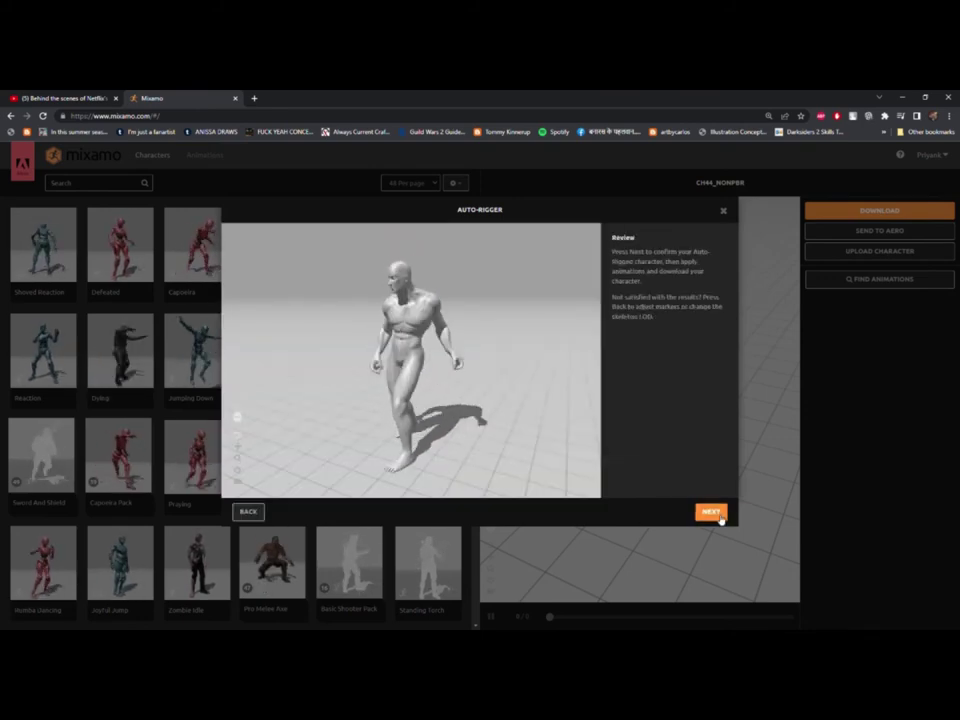
{"action": "left_click", "coordinate": [711, 512]}
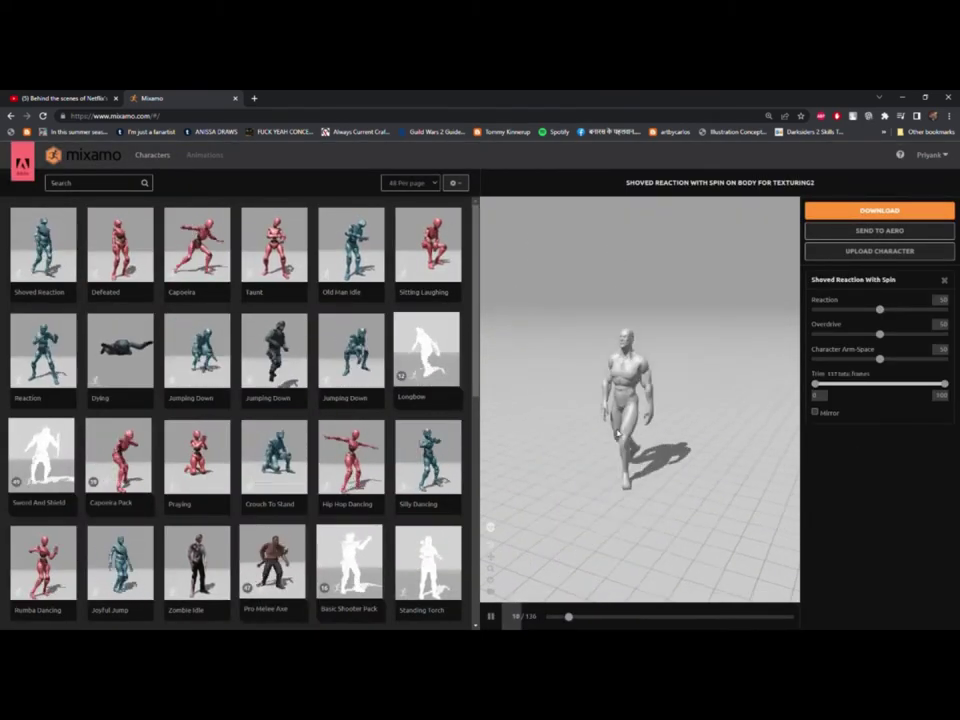
Step: Preview motions such as Crouch To Stand, Removing Driver and Jab Cross on the rigged character
{"action": "left_click", "coordinate": [270, 458]}
{"action": "scroll", "coordinate": [199, 550], "scroll_direction": "down", "scroll_amount": 5}
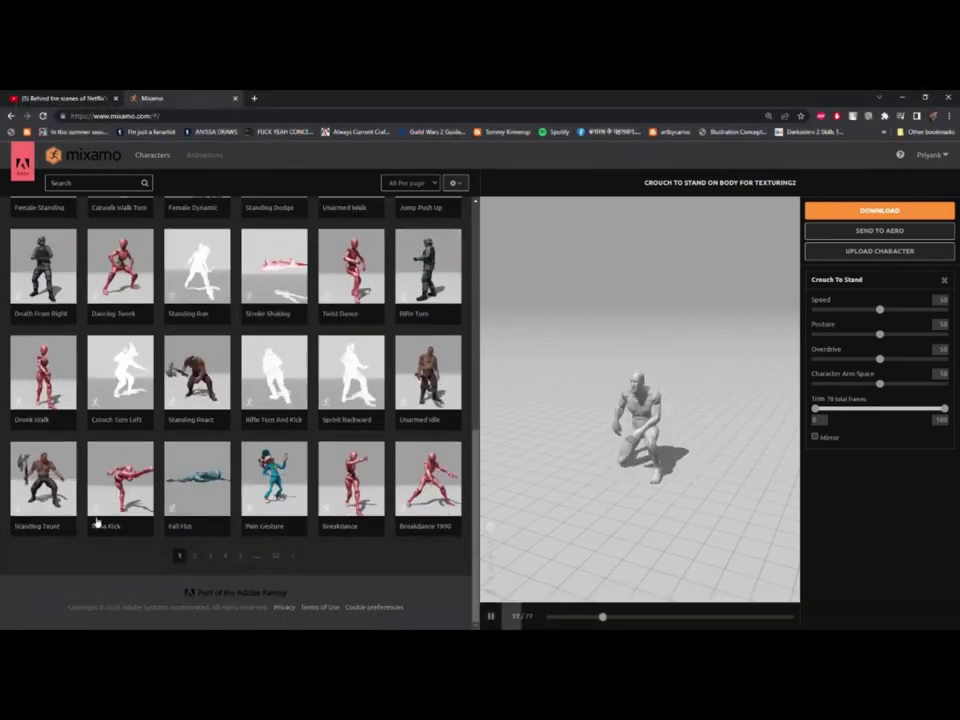
{"action": "left_click", "coordinate": [196, 554]}
{"action": "left_click", "coordinate": [43, 267]}
{"action": "left_click", "coordinate": [378, 372]}
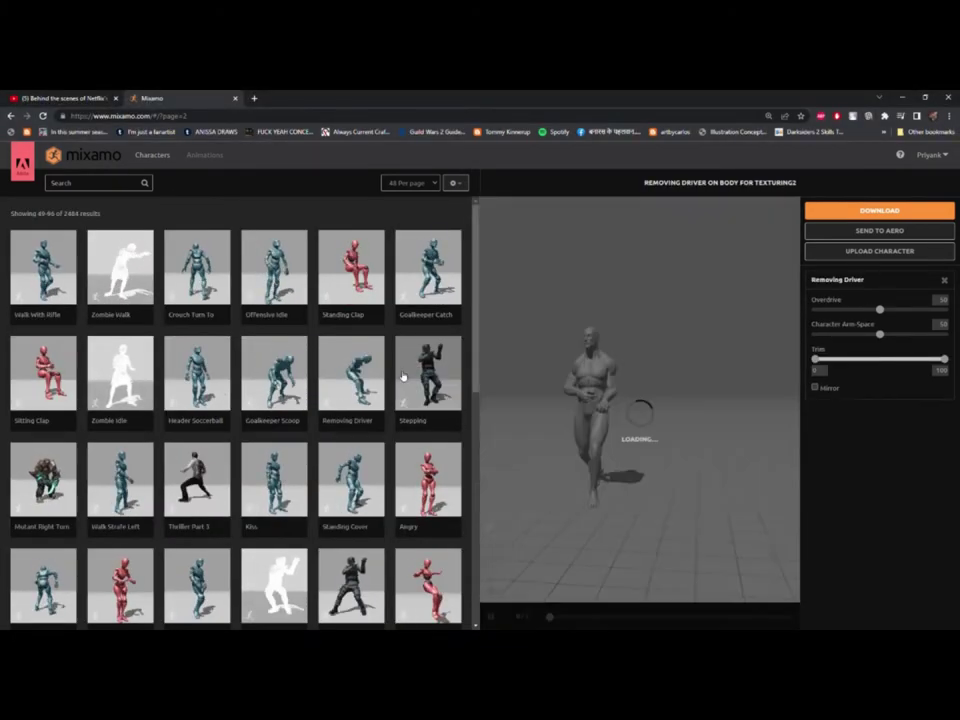
{"action": "left_click", "coordinate": [273, 372]}
{"action": "scroll", "coordinate": [300, 420], "scroll_direction": "down", "scroll_amount": 5}
{"action": "left_click", "coordinate": [428, 455]}
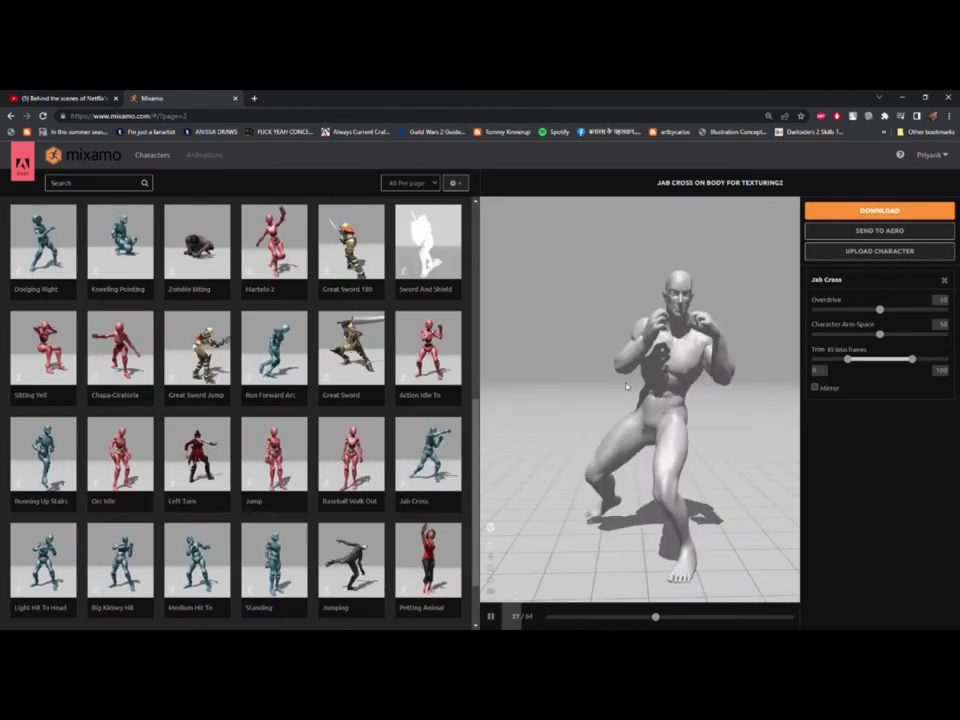
Step: View the Characters library, return to the Animations library and browse more motions
{"action": "left_click", "coordinate": [152, 155]}
{"action": "left_click", "coordinate": [204, 155]}
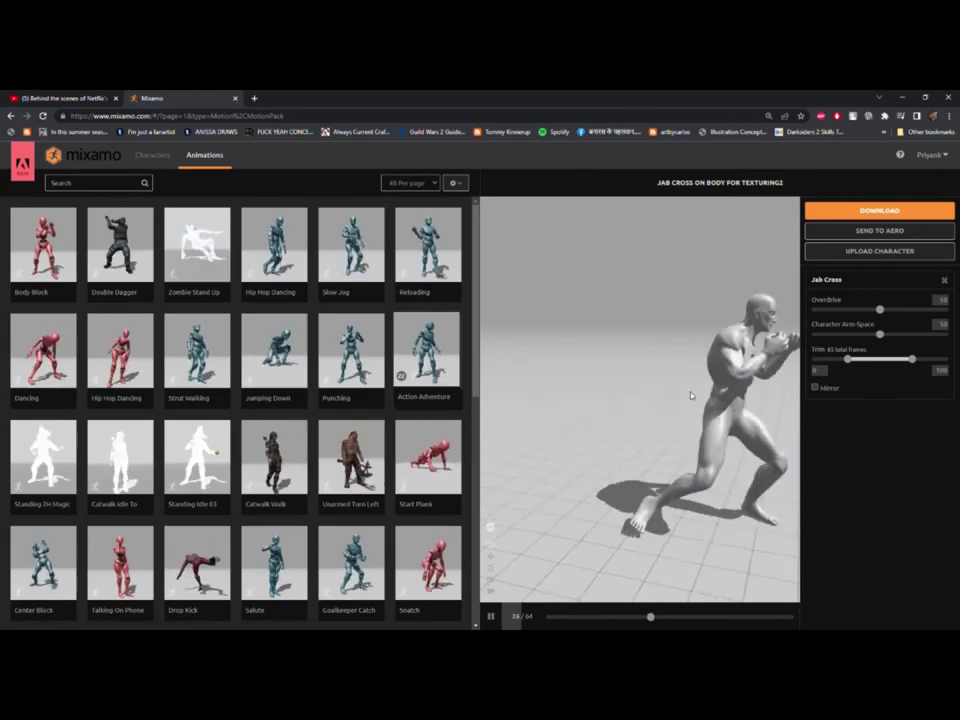
{"action": "scroll", "coordinate": [240, 400], "scroll_direction": "down", "scroll_amount": 5}
{"action": "left_click", "coordinate": [43, 475]}
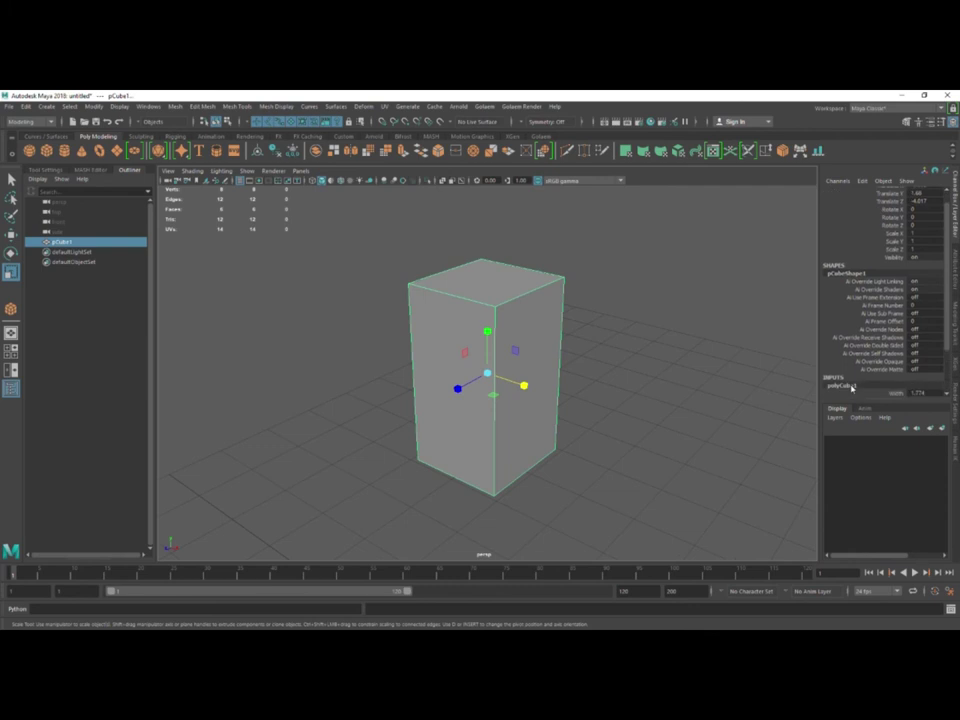
Step: Switch to Maya, set the linear working units to foot in the preferences and save
{"action": "scroll", "coordinate": [479, 433], "scroll_direction": "down", "scroll_amount": 5}
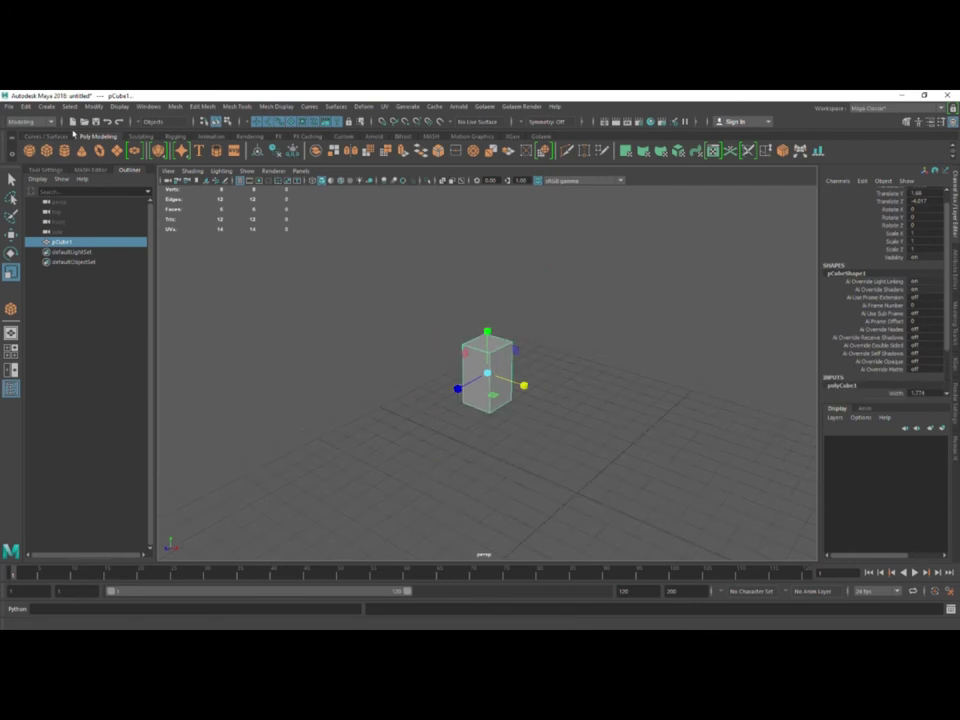
{"action": "left_click", "coordinate": [148, 106]}
{"action": "mouse_move", "coordinate": [189, 204]}
{"action": "left_click", "coordinate": [285, 201]}
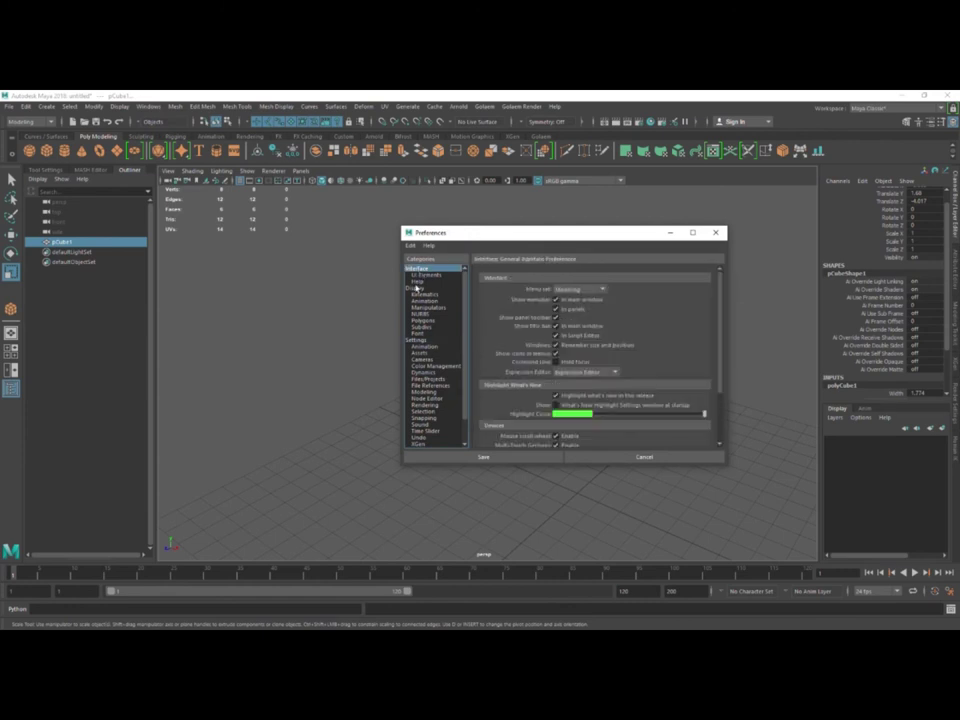
{"action": "left_click", "coordinate": [417, 340]}
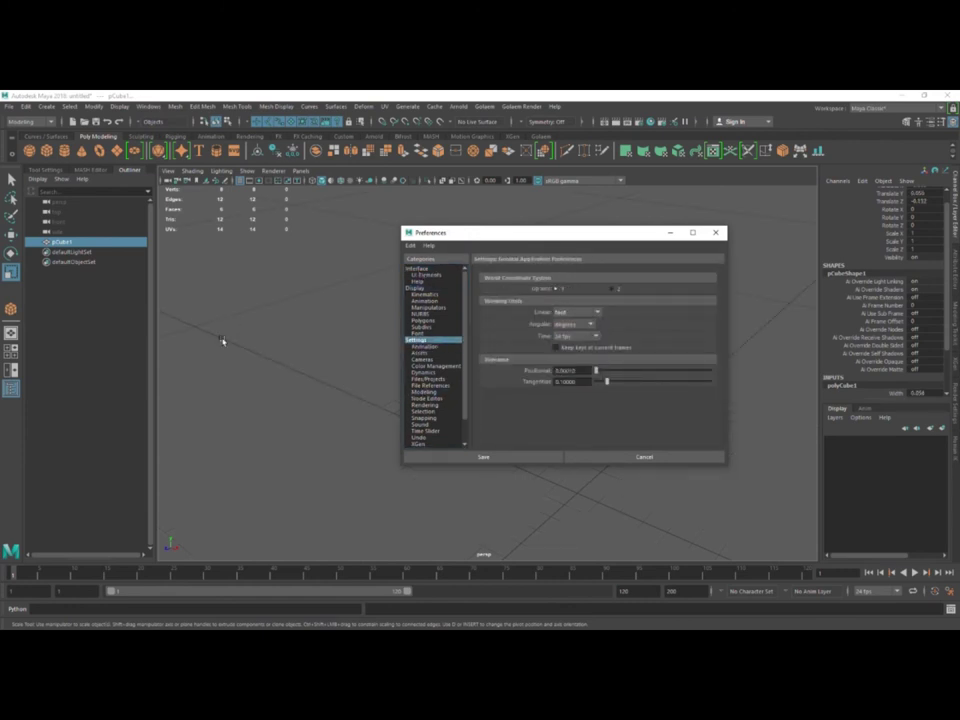
{"action": "left_click", "coordinate": [533, 458]}
Step: Size the cube as a wall slab 16 wide, 9 high and 0.8 deep, and raise it above the grid
{"action": "scroll", "coordinate": [896, 345], "scroll_direction": "down", "scroll_amount": 3}
{"action": "left_click", "coordinate": [920, 338]}
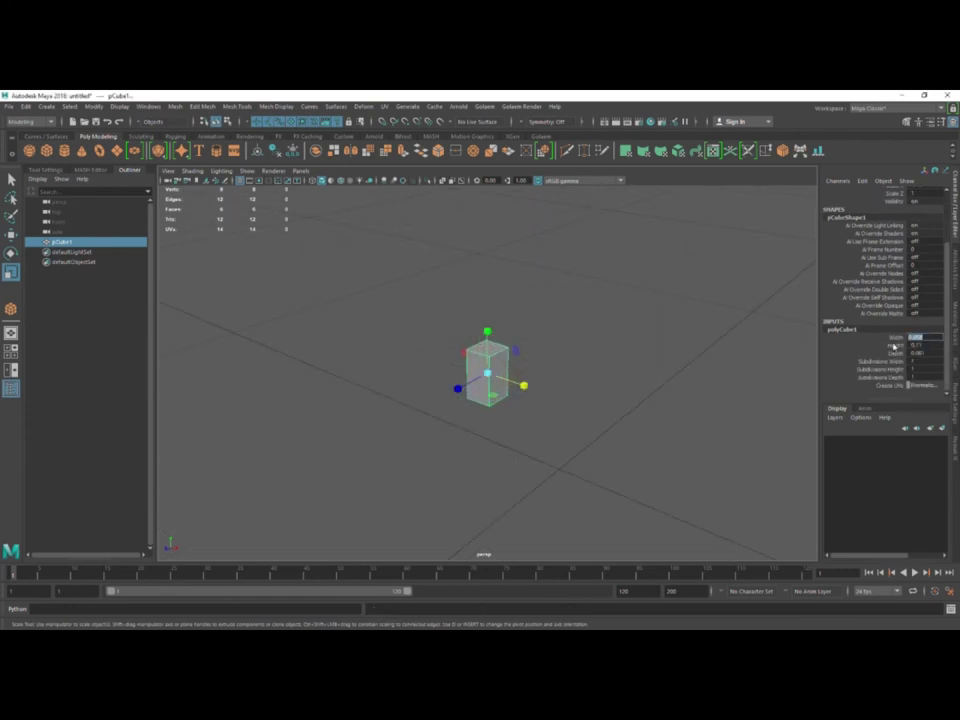
{"action": "type", "text": "16"}
{"action": "key", "text": "Tab"}
{"action": "type", "text": "8"}
{"action": "key", "text": "Tab"}
{"action": "type", "text": "0.4"}
{"action": "left_click_drag", "start_coordinate": [491, 330], "coordinate": [496, 252]}
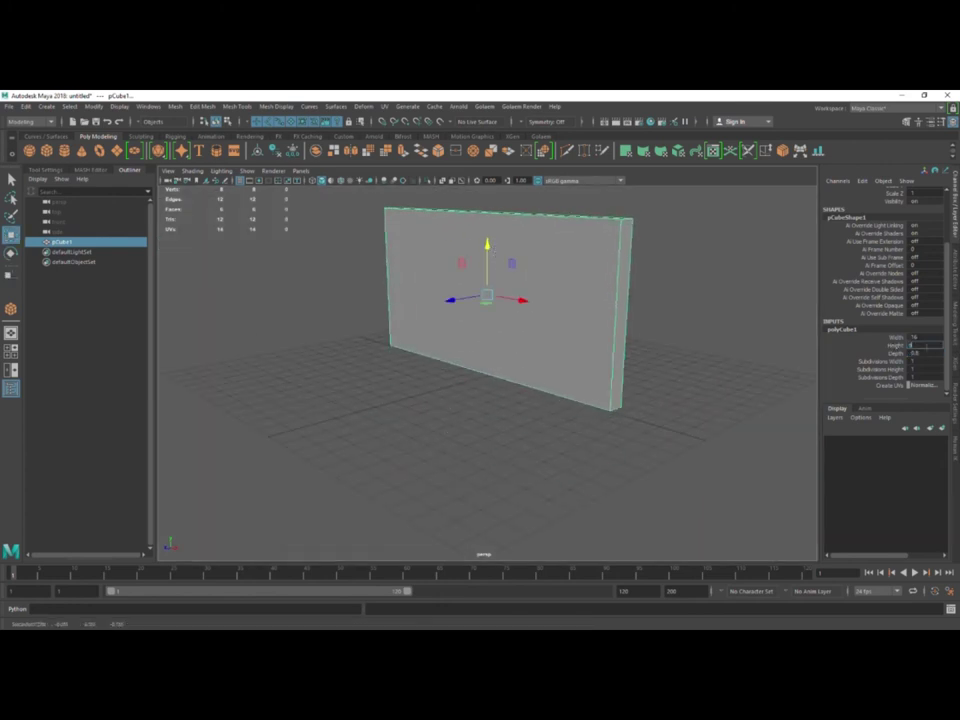
{"action": "key", "text": "f"}
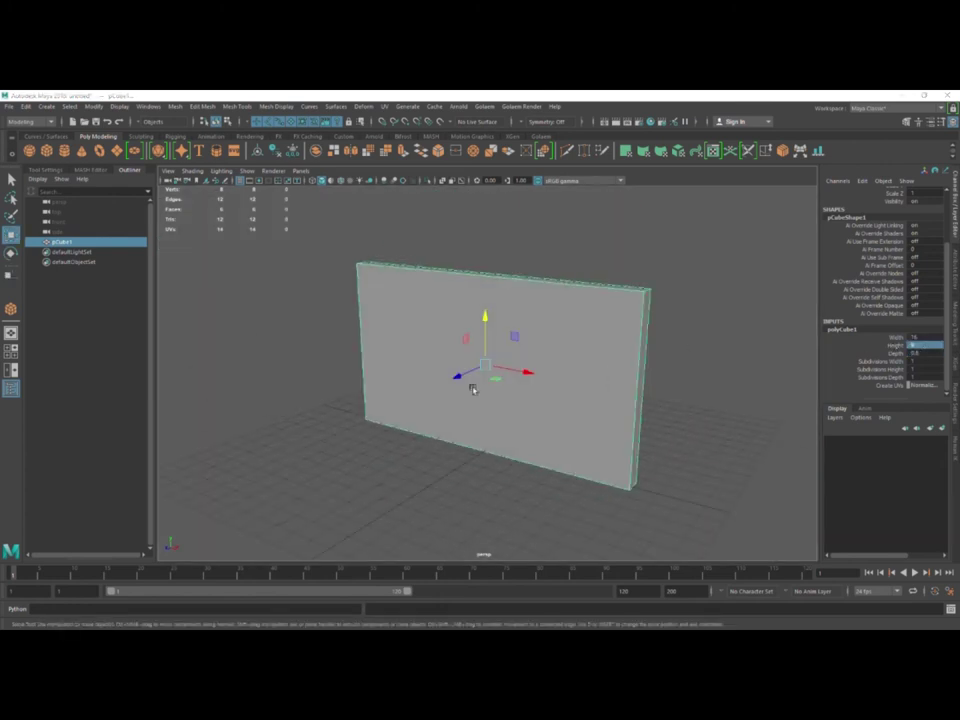
Step: Duplicate the wall slab, try moving the copy along Z and undo that move
{"action": "key", "text": "space"}
{"action": "key", "text": "space"}
{"action": "scroll", "coordinate": [411, 360], "scroll_direction": "down", "scroll_amount": 10}
{"action": "key", "text": "ctrl+d"}
{"action": "left_click_drag", "start_coordinate": [478, 416], "coordinate": [480, 214]}
{"action": "key", "text": "space"}
{"action": "key", "text": "space"}
{"action": "left_click_drag", "start_coordinate": [591, 311], "coordinate": [552, 352], "text": "alt"}
{"action": "key", "text": "ctrl+z"}
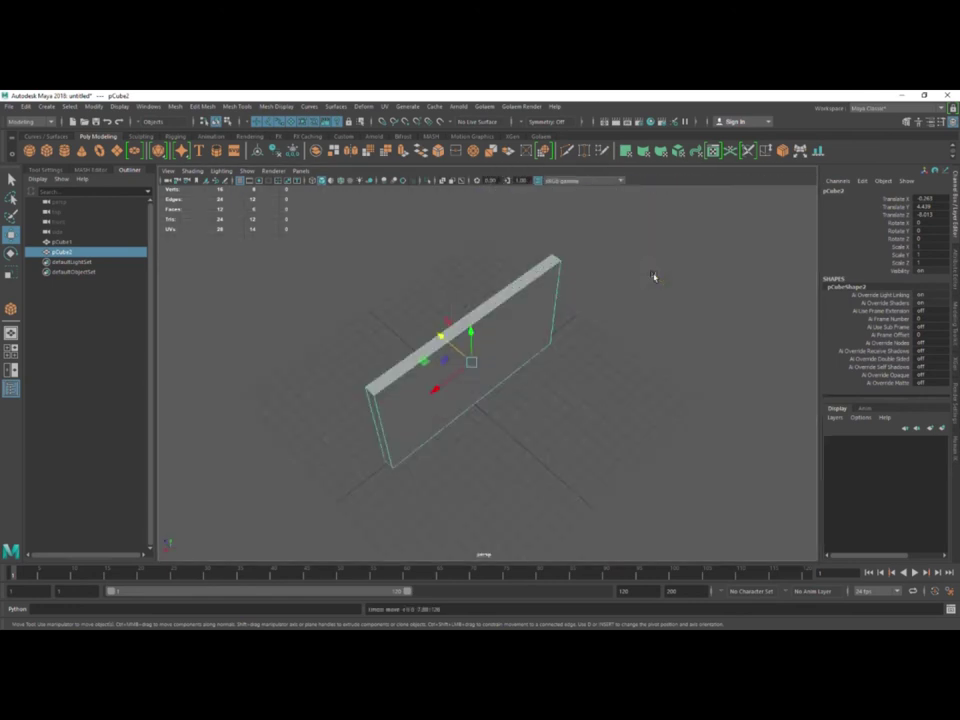
Step: Nudge the duplicated wall slab and open its Translate Y value for editing
{"action": "left_click_drag", "start_coordinate": [654, 277], "coordinate": [560, 290], "text": "alt"}
{"action": "scroll", "coordinate": [560, 290], "scroll_direction": "up", "scroll_amount": 3}
{"action": "left_click_drag", "start_coordinate": [503, 352], "coordinate": [504, 355]}
{"action": "left_click", "coordinate": [936, 207]}
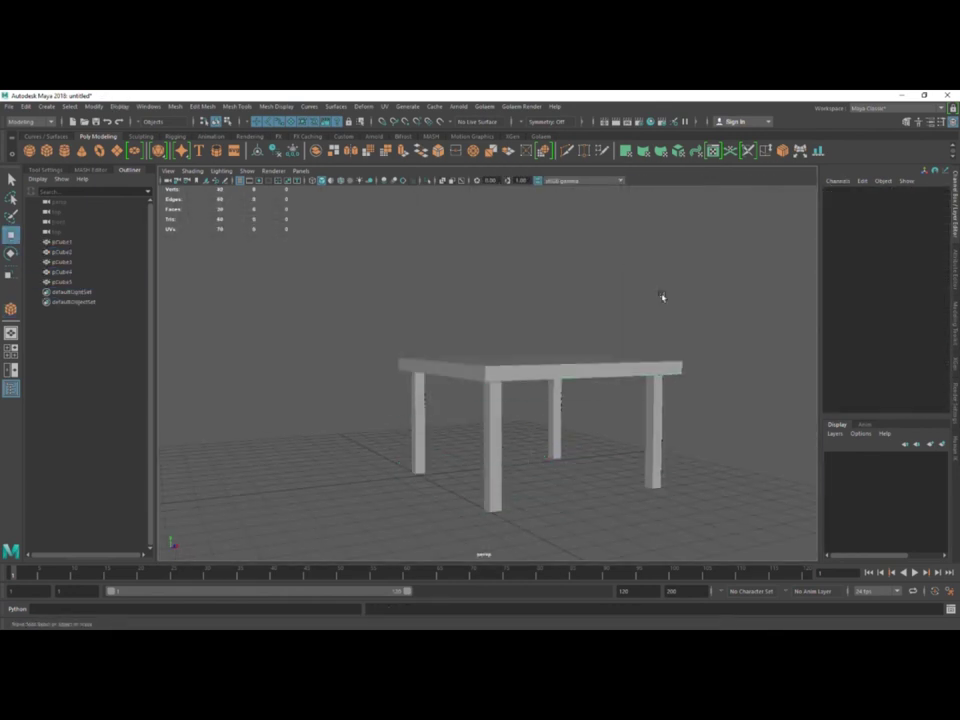
Step: Set the tabletop's depth to 3 feet
{"action": "left_click_drag", "start_coordinate": [660, 296], "coordinate": [434, 356], "text": "alt"}
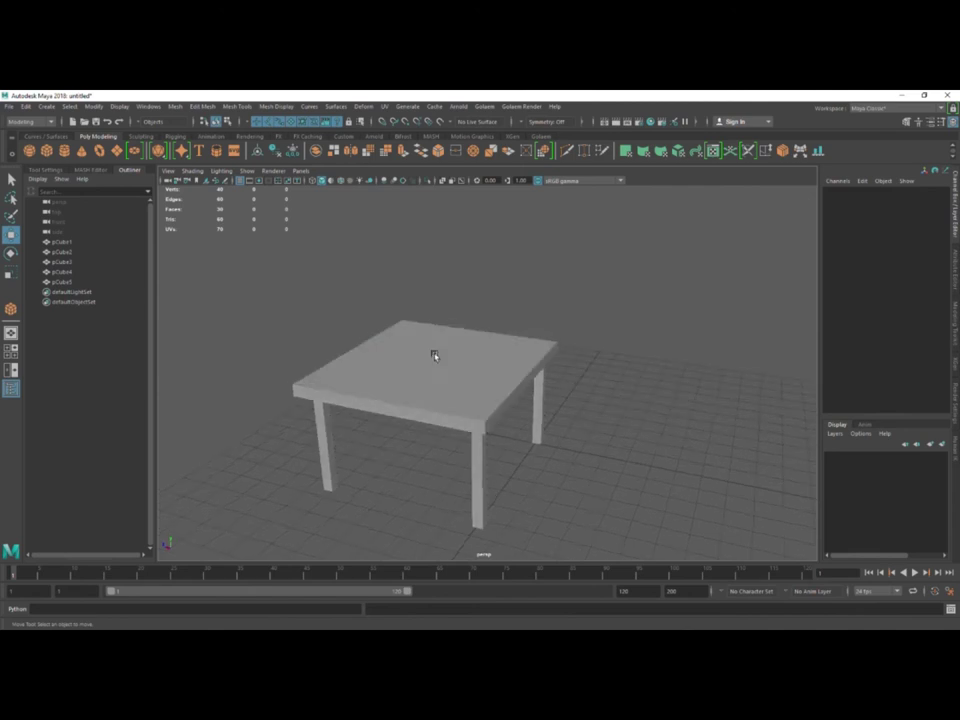
{"action": "left_click", "coordinate": [434, 356]}
{"action": "left_click", "coordinate": [926, 369]}
{"action": "type", "text": "3"}
{"action": "key", "text": "Return"}
{"action": "left_click_drag", "start_coordinate": [560, 310], "coordinate": [640, 285], "text": "alt"}
Step: Try a tabletop height of 0.08 feet, then set it to 0.1 feet
{"action": "left_click", "coordinate": [932, 361]}
{"action": "type", "text": "0.08"}
{"action": "key", "text": "Return"}
{"action": "left_click_drag", "start_coordinate": [560, 310], "coordinate": [540, 318], "text": "alt"}
{"action": "left_click", "coordinate": [932, 361]}
{"action": "type", "text": "0.1"}
{"action": "key", "text": "Return"}
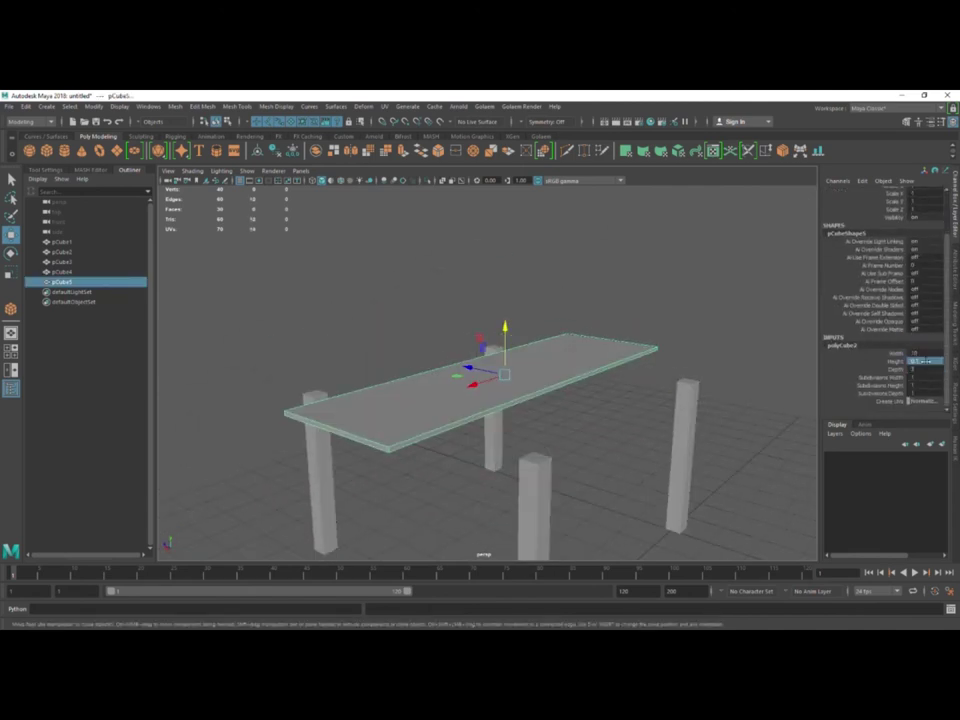
Step: Set the tabletop's width to 14 feet in the top view
{"action": "key", "text": "space"}
{"action": "key", "text": "space"}
{"action": "left_click", "coordinate": [955, 325]}
{"action": "left_click", "coordinate": [955, 208]}
{"action": "left_click", "coordinate": [842, 398]}
{"action": "left_click", "coordinate": [929, 352]}
{"action": "type", "text": "14"}
{"action": "key", "text": "Return"}
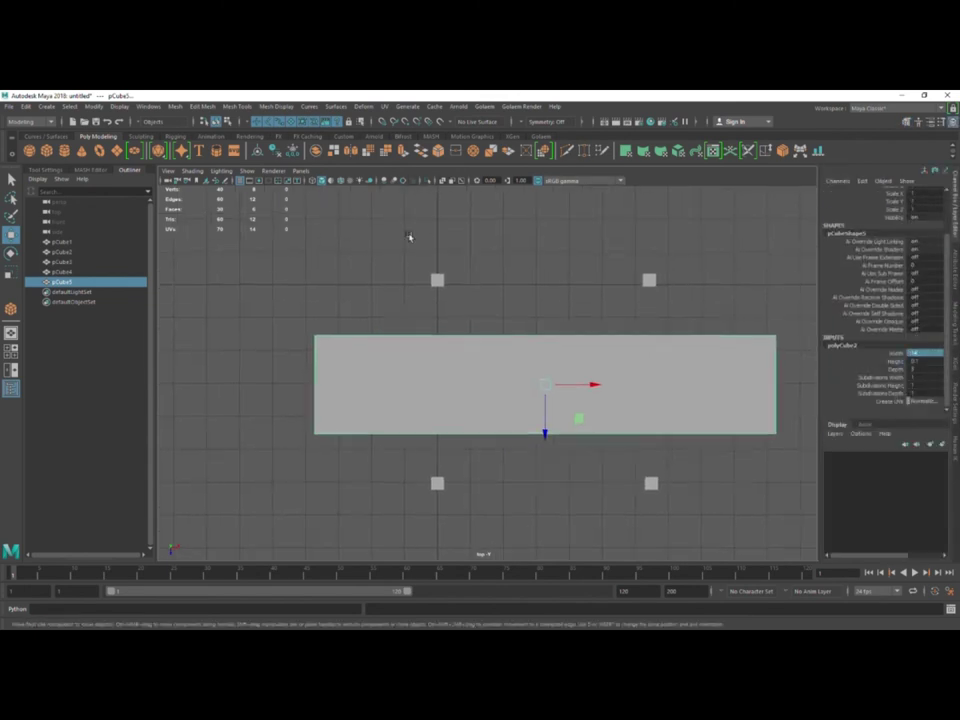
Step: Delete three of the four table legs, keeping one beside the tabletop's rear edge
{"action": "scroll", "coordinate": [409, 236], "scroll_direction": "up", "scroll_amount": 2}
{"action": "left_click", "coordinate": [632, 212]}
{"action": "left_click", "coordinate": [849, 403]}
{"action": "type", "text": "0.1"}
{"action": "key", "text": "Delete"}
{"action": "left_click_drag", "start_coordinate": [356, 514], "coordinate": [668, 458]}
{"action": "key", "text": "Delete"}
Step: Set the remaining leg's thickness to 0.24 feet, duplicate it and move the copy to the tabletop's opposite long edge
{"action": "left_click", "coordinate": [637, 235]}
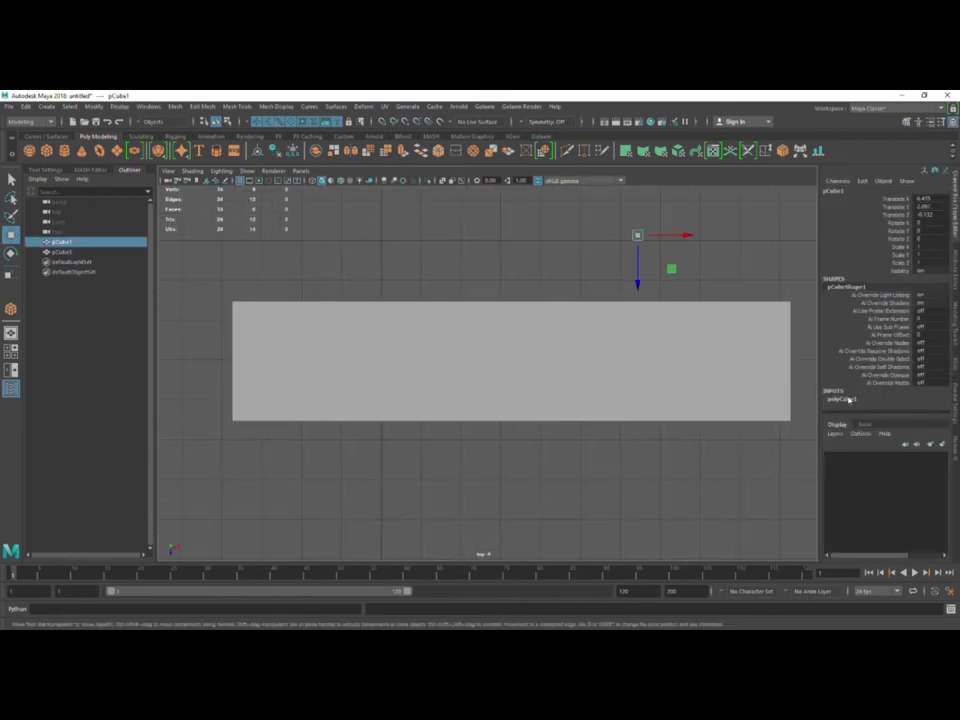
{"action": "left_click", "coordinate": [849, 400]}
{"action": "type", "text": "0.24"}
{"action": "key", "text": "ctrl+d"}
{"action": "left_click_drag", "start_coordinate": [645, 379], "coordinate": [646, 485]}
Step: Duplicate the pair of legs repeatedly and spread the copies along the tabletop's length
{"action": "left_click_drag", "start_coordinate": [672, 308], "coordinate": [630, 452]}
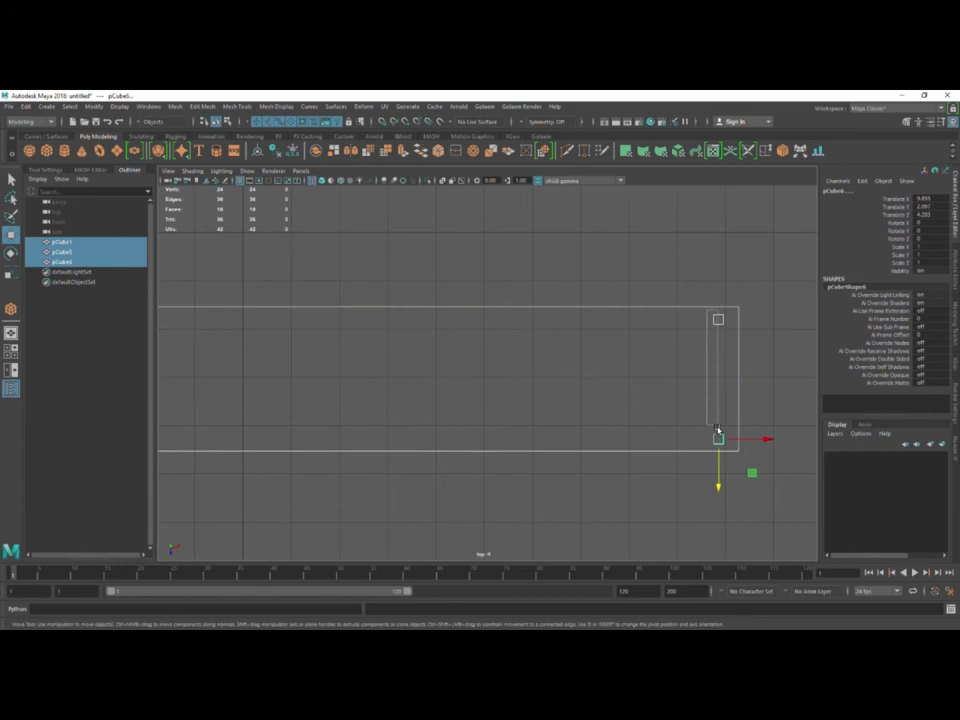
{"action": "key", "text": "ctrl+d"}
{"action": "left_click_drag", "start_coordinate": [782, 442], "coordinate": [630, 443]}
{"action": "key", "text": "ctrl+d"}
{"action": "left_click_drag", "start_coordinate": [699, 436], "coordinate": [563, 436]}
{"action": "left_click_drag", "start_coordinate": [563, 436], "coordinate": [335, 434]}
{"action": "key", "text": "ctrl+d"}
{"action": "key", "text": "ctrl+z"}
Step: Shift the intermediate leg pairs in the top view to even out their spacing
{"action": "left_click_drag", "start_coordinate": [372, 300], "coordinate": [418, 462]}
{"action": "left_click_drag", "start_coordinate": [441, 326], "coordinate": [405, 326]}
{"action": "left_click_drag", "start_coordinate": [491, 300], "coordinate": [545, 462]}
{"action": "key", "text": "space"}
{"action": "key", "text": "space"}
Step: Lower the tabletop slightly so it meets the legs
{"action": "scroll", "coordinate": [431, 386], "scroll_direction": "down", "scroll_amount": 6}
{"action": "left_click", "coordinate": [566, 323]}
{"action": "left_click_drag", "start_coordinate": [482, 274], "coordinate": [482, 284]}
{"action": "key", "text": "space"}
{"action": "key", "text": "space"}
Step: Select the tabletop and check from below and above how it sits on the legs
{"action": "left_click", "coordinate": [536, 334]}
{"action": "left_click_drag", "start_coordinate": [536, 334], "coordinate": [620, 290], "text": "alt"}
{"action": "left_click_drag", "start_coordinate": [345, 335], "coordinate": [733, 407]}
{"action": "left_click", "coordinate": [512, 312], "text": "ctrl"}
{"action": "left_click", "coordinate": [512, 312]}
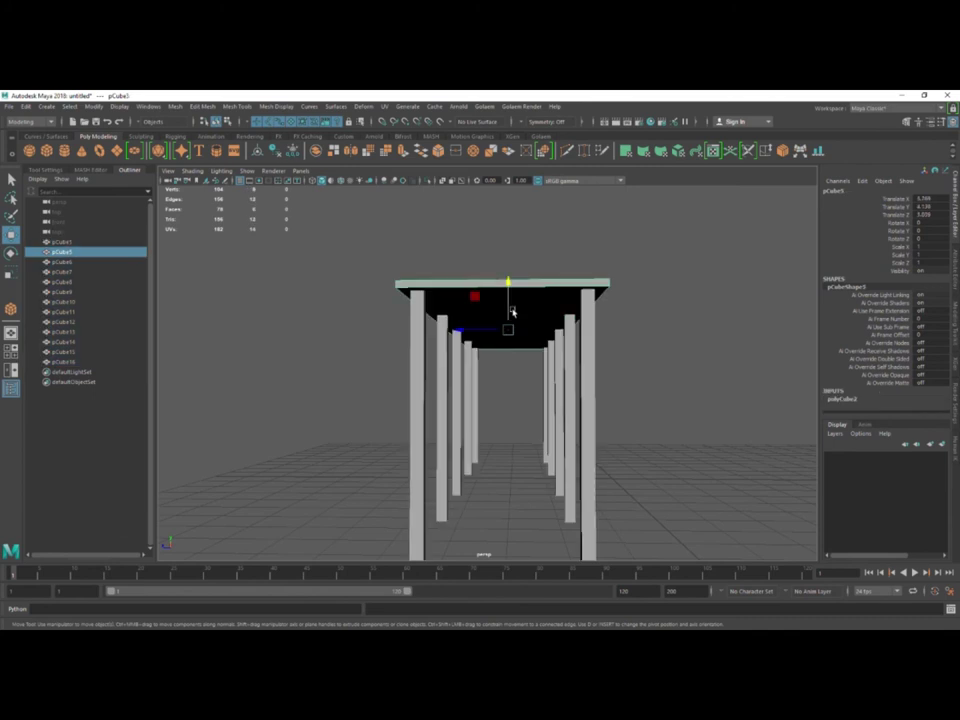
{"action": "left_click_drag", "start_coordinate": [512, 312], "coordinate": [539, 321], "text": "alt"}
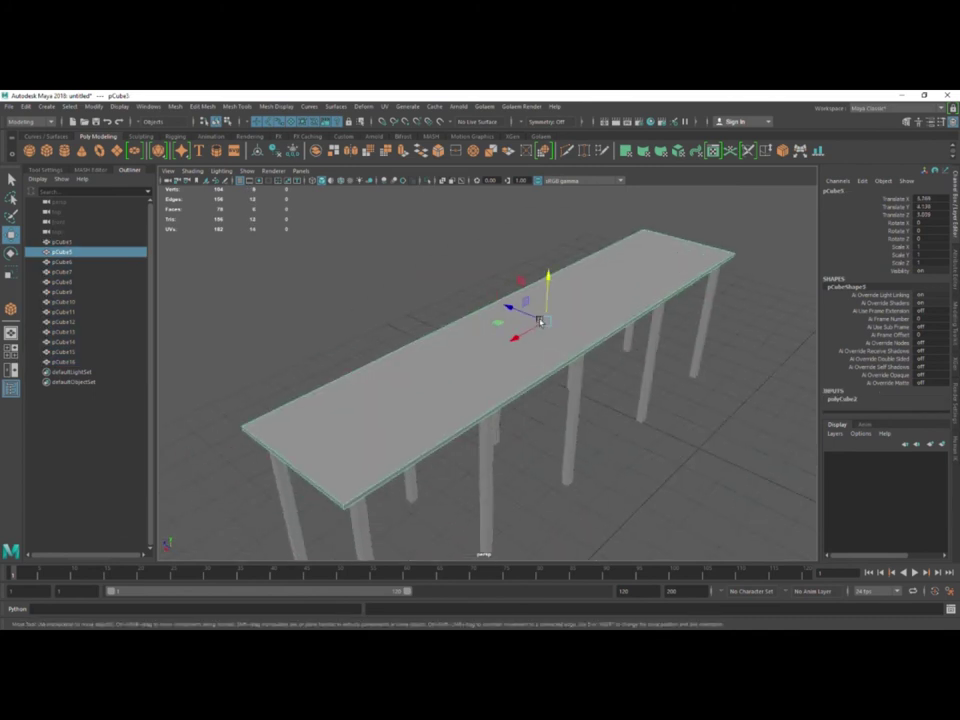
Step: Select the table parts together and nudge them slightly downward
{"action": "key", "text": "space"}
{"action": "key", "text": "space"}
{"action": "left_click_drag", "start_coordinate": [258, 298], "coordinate": [808, 470]}
{"action": "key", "text": "space"}
{"action": "key", "text": "space"}
{"action": "left_click_drag", "start_coordinate": [617, 378], "coordinate": [617, 382]}
{"action": "key", "text": "space"}
{"action": "key", "text": "space"}
Step: Create a polygon cube near a table leg to serve as its foot block
{"action": "left_click", "coordinate": [308, 363]}
{"action": "middle_click_drag", "start_coordinate": [308, 363], "coordinate": [527, 397], "text": "alt"}
{"action": "scroll", "coordinate": [527, 397], "scroll_direction": "up", "scroll_amount": 5}
{"action": "left_click", "coordinate": [495, 371]}
{"action": "left_click", "coordinate": [46, 151]}
{"action": "left_click_drag", "start_coordinate": [467, 330], "coordinate": [523, 386]}
Step: Position the foot block around the base of the table leg, checking it across the views
{"action": "key", "text": "space"}
{"action": "key", "text": "space"}
{"action": "scroll", "coordinate": [399, 495], "scroll_direction": "up", "scroll_amount": 8}
{"action": "left_click_drag", "start_coordinate": [429, 383], "coordinate": [474, 514]}
{"action": "key", "text": "space"}
{"action": "key", "text": "space"}
{"action": "key", "text": "space"}
{"action": "key", "text": "space"}
Step: Duplicate the foot block for the opposite leg, then copy the pair along the table to the other leg pairs
{"action": "key", "text": "ctrl+d"}
{"action": "left_click", "coordinate": [480, 334], "text": "shift"}
{"action": "middle_click_drag", "start_coordinate": [530, 331], "coordinate": [356, 335], "text": "alt"}
{"action": "key", "text": "ctrl+d"}
{"action": "left_click_drag", "start_coordinate": [352, 333], "coordinate": [365, 335]}
{"action": "middle_click_drag", "start_coordinate": [525, 328], "coordinate": [240, 321], "text": "alt"}
{"action": "key", "text": "ctrl+d"}
{"action": "left_click_drag", "start_coordinate": [245, 323], "coordinate": [449, 325]}
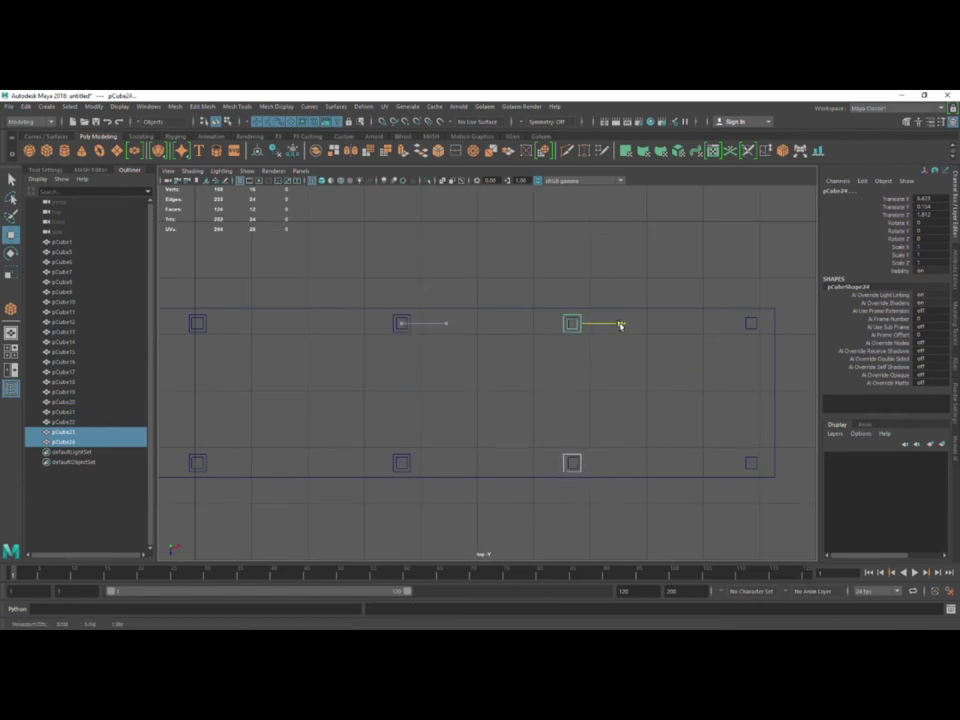